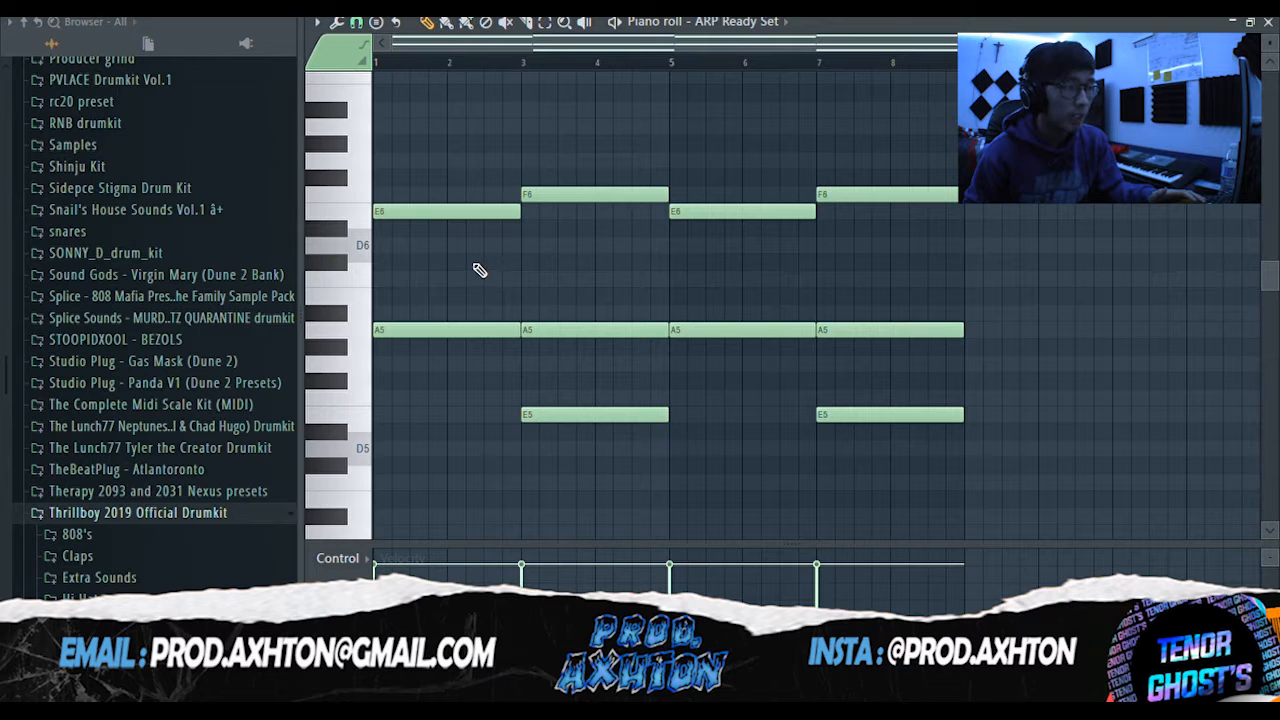
# Examine the chord notes of the ARP Ready Set channel in the piano roll
pyautogui.scroll(-1, 478, 269)
pyautogui.scroll(1, 480, 275)
pyautogui.click(438, 334)
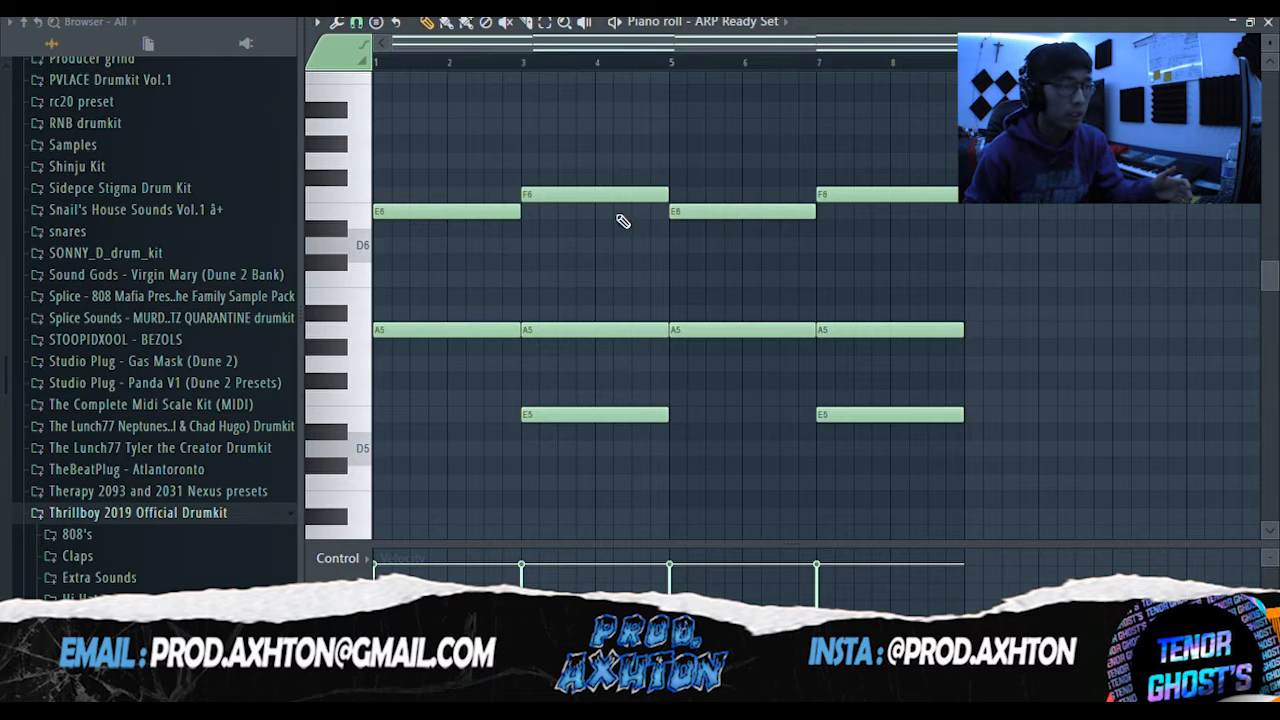
# Inspect the Fruity Multiband Compressor and the neighbouring effect on the ARP Ready Set mixer track
pyautogui.press('F9')
pyautogui.click(1140, 163)
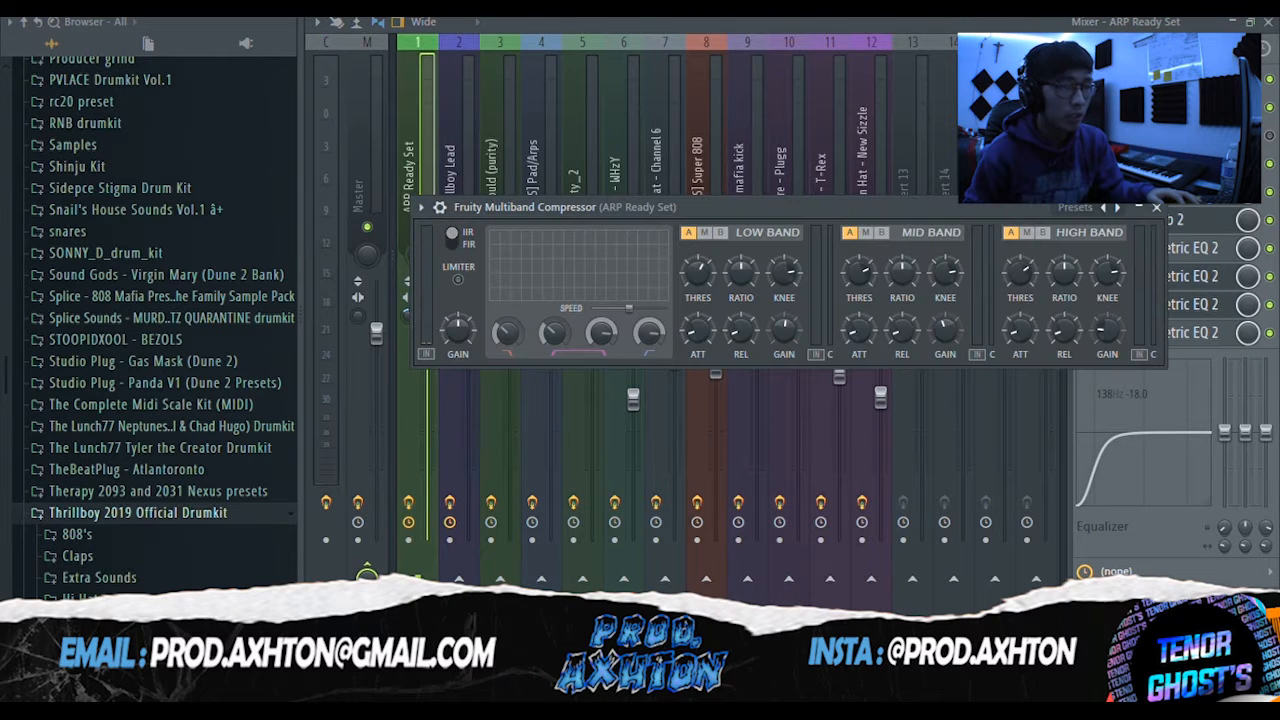
pyautogui.moveTo(919, 202); pyautogui.dragTo(918, 105)
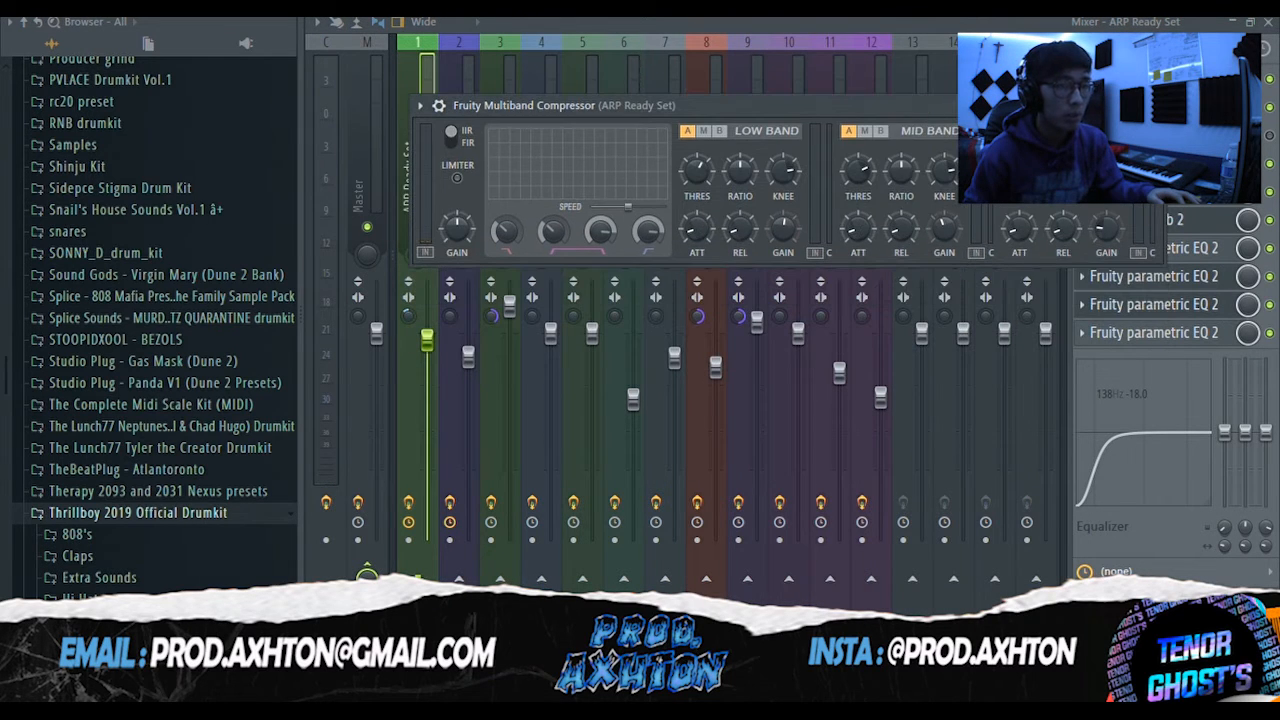
pyautogui.click(1155, 105)
pyautogui.click(1140, 135)
pyautogui.click(815, 108)
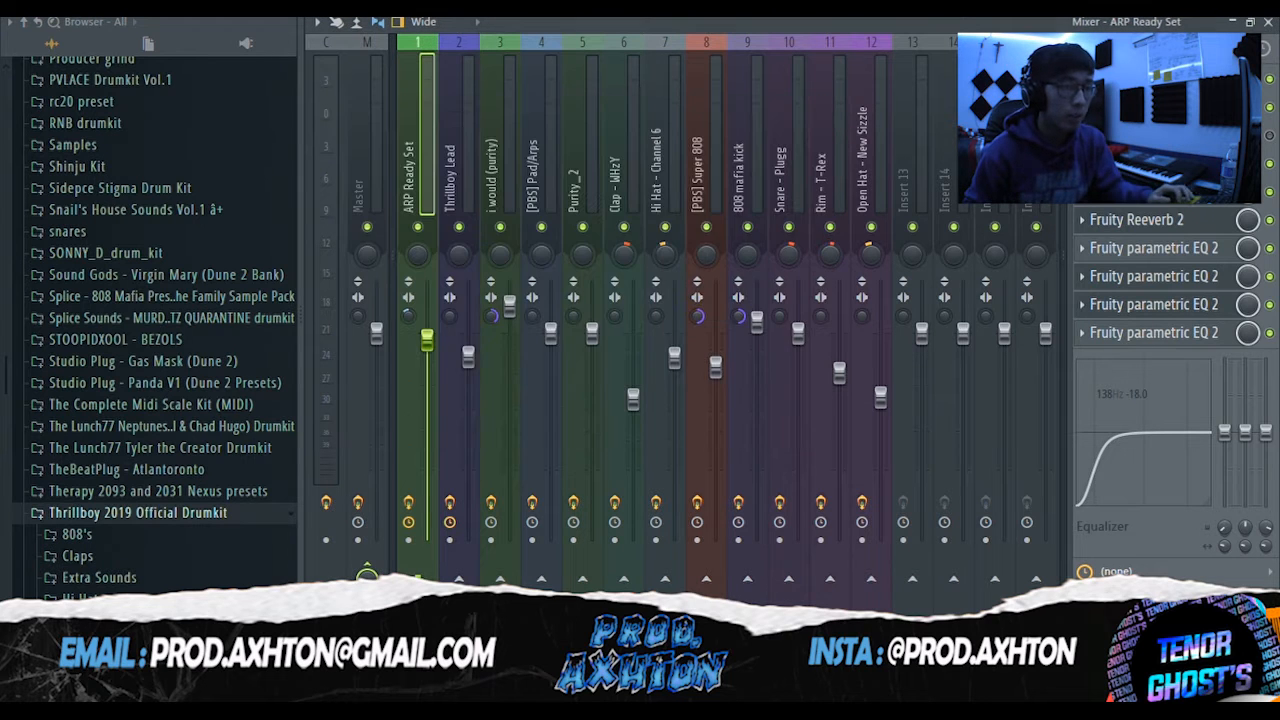
# Go through the middle effect slots of the ARP Ready Set mixer track, including the Fruity Chorus settings
pyautogui.click(1150, 163)
pyautogui.click(1167, 190)
pyautogui.moveTo(1068, 256); pyautogui.dragTo(930, 163)
pyautogui.click(1096, 163)
pyautogui.click(1153, 198)
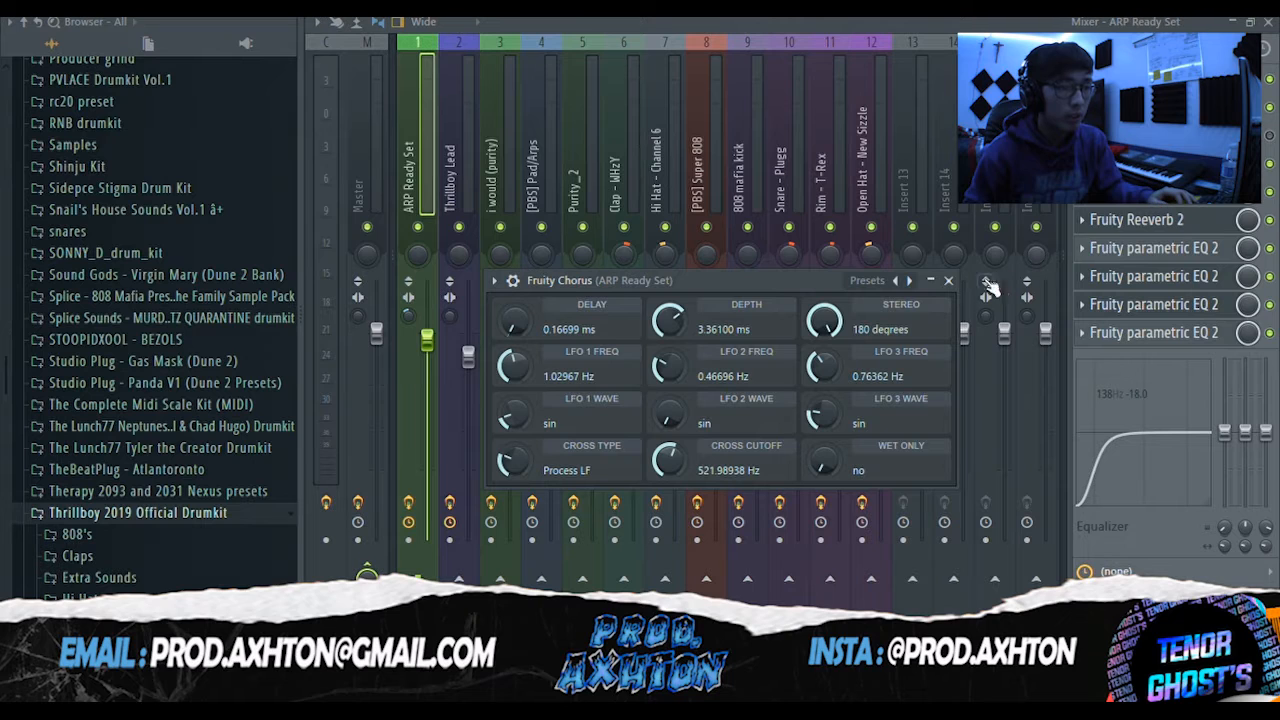
pyautogui.click(948, 280)
# Inspect the Fruity Reeverb 2 settings and the Fruity parametric EQ 2 curves on the ARP Ready Set mixer track
pyautogui.click(1137, 219)
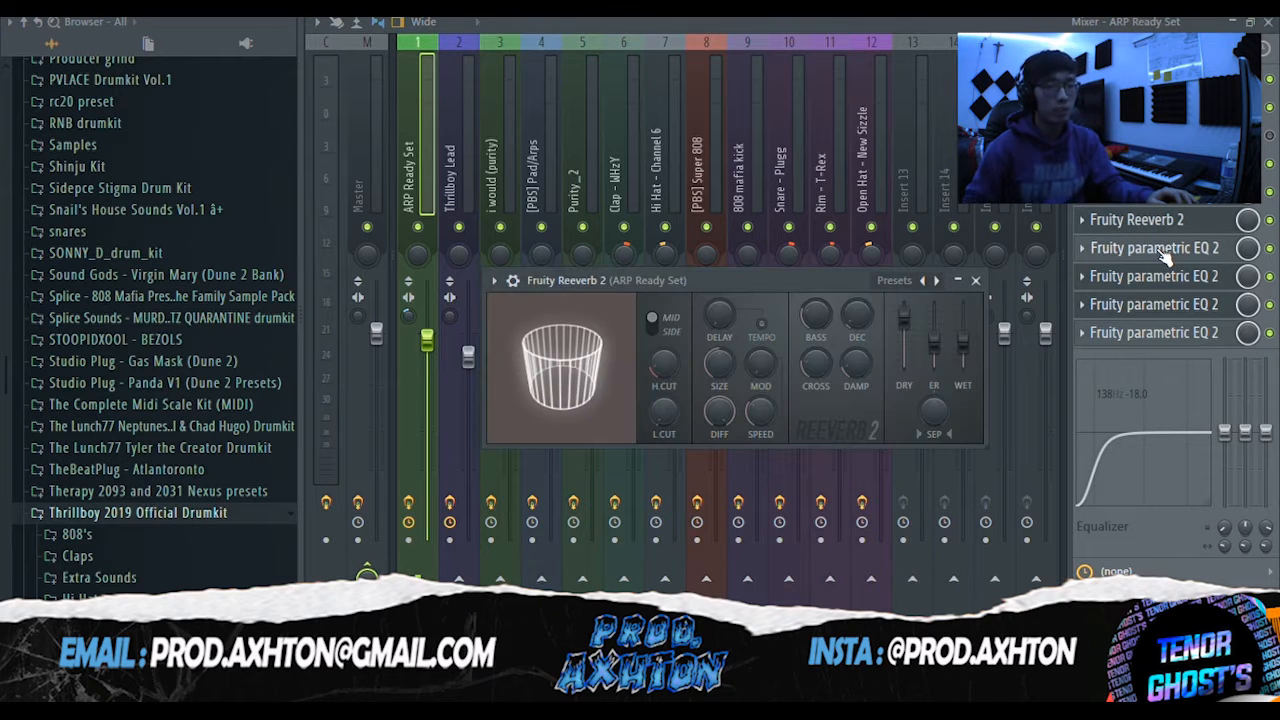
pyautogui.click(1163, 250)
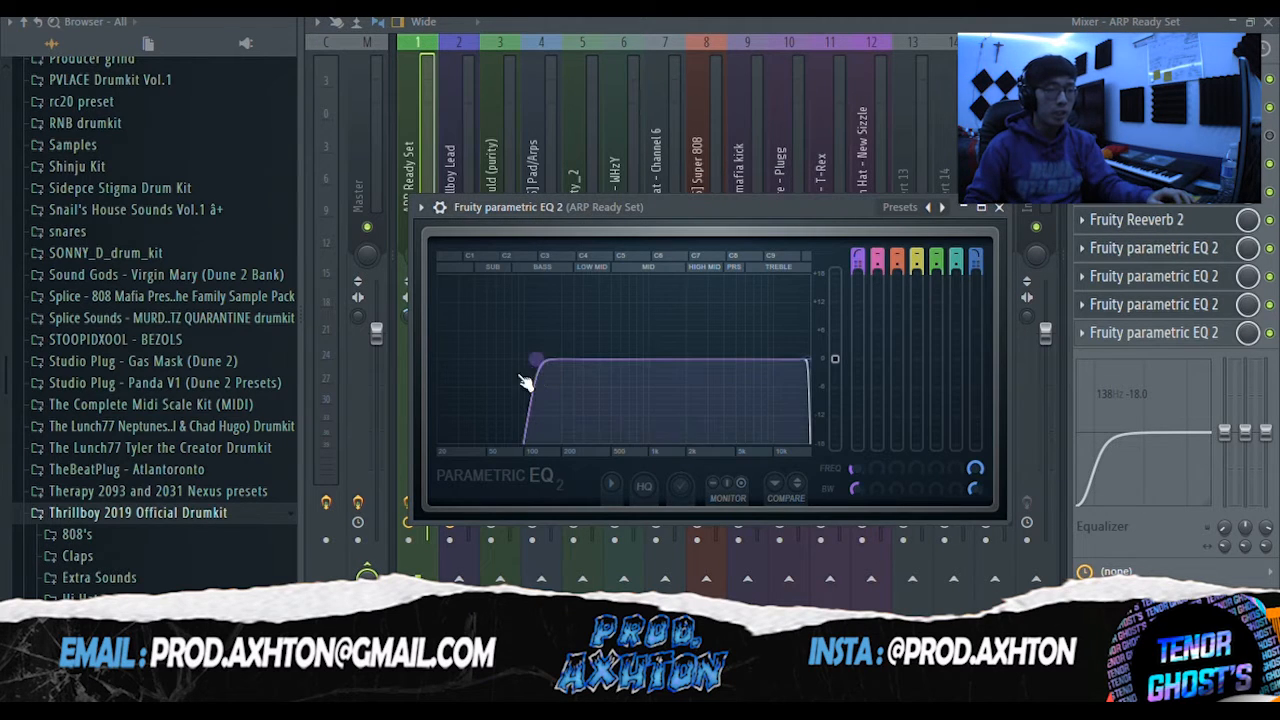
pyautogui.click(999, 209)
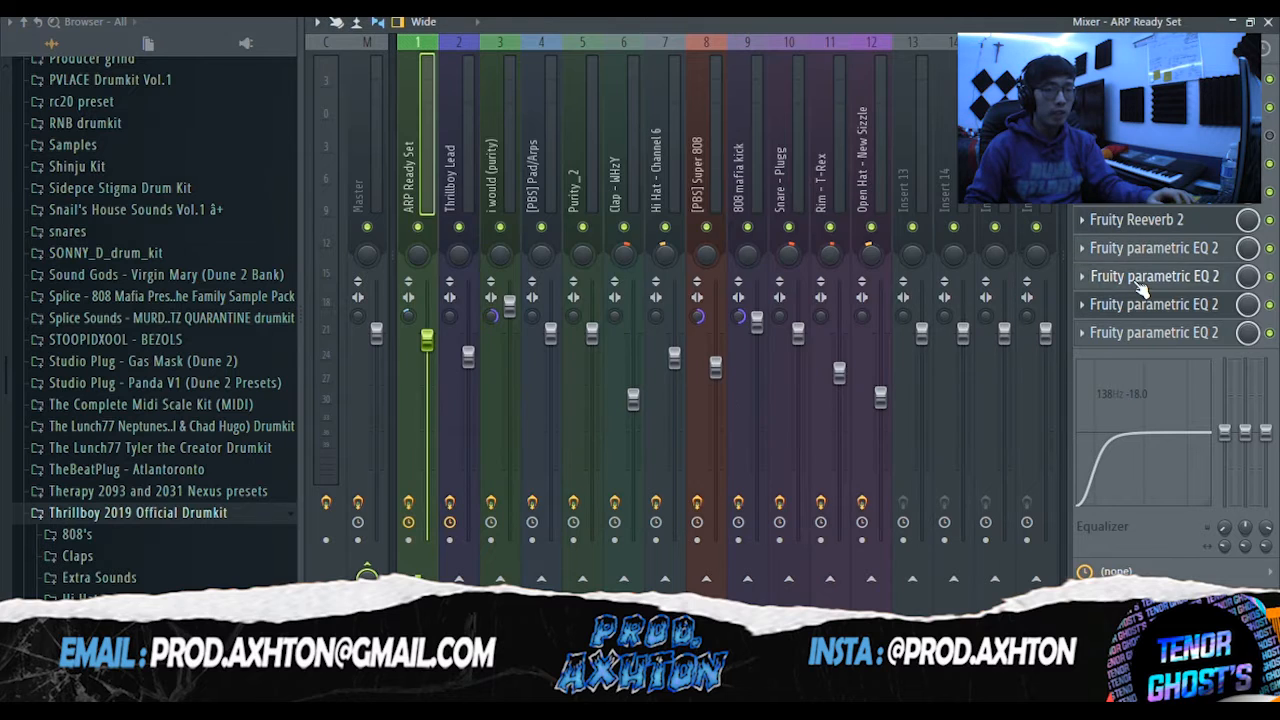
pyautogui.click(1143, 304)
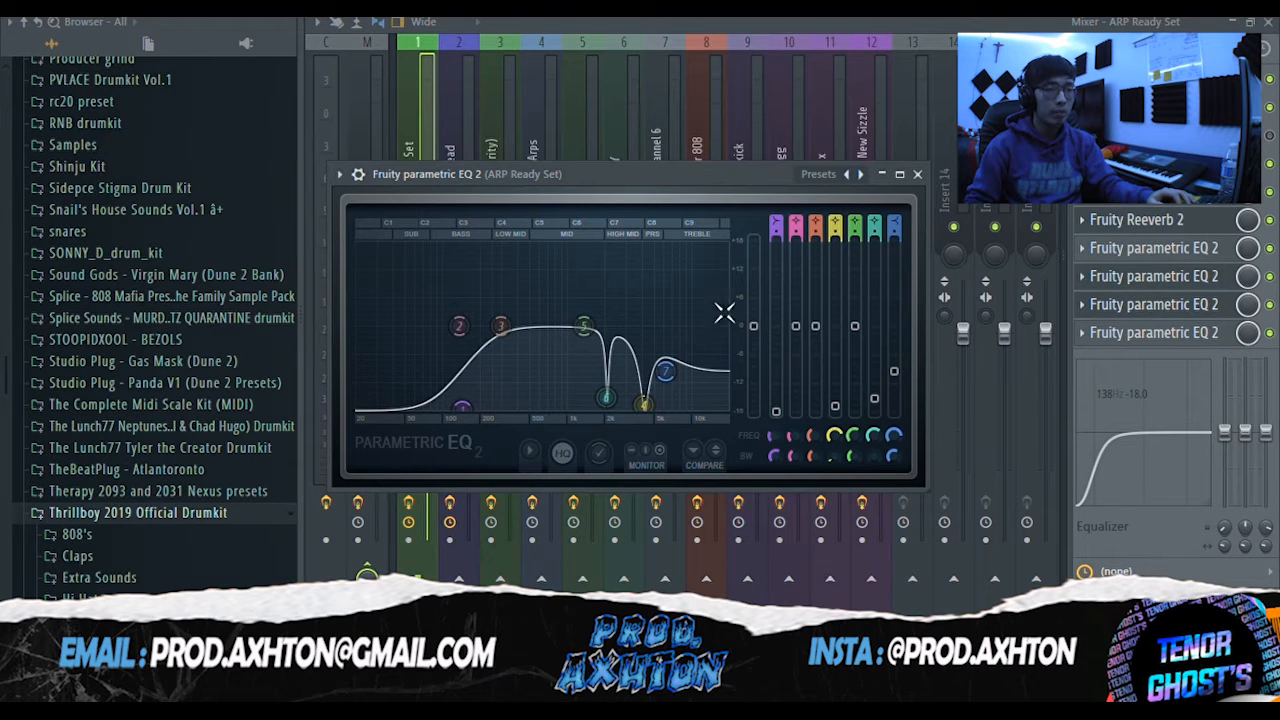
pyautogui.click(917, 175)
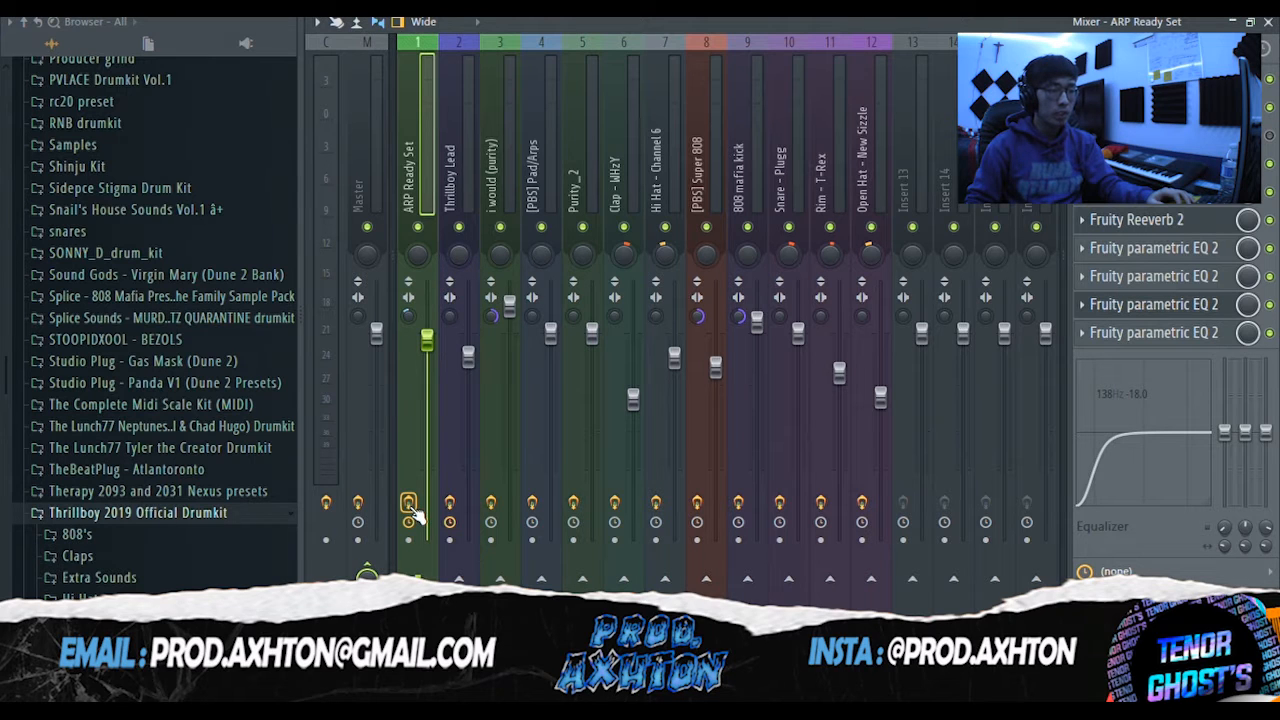
# Bypass all effects on the ARP Ready Set mixer track and play the pattern to hear it dry
pyautogui.click(409, 503)
pyautogui.press('space')
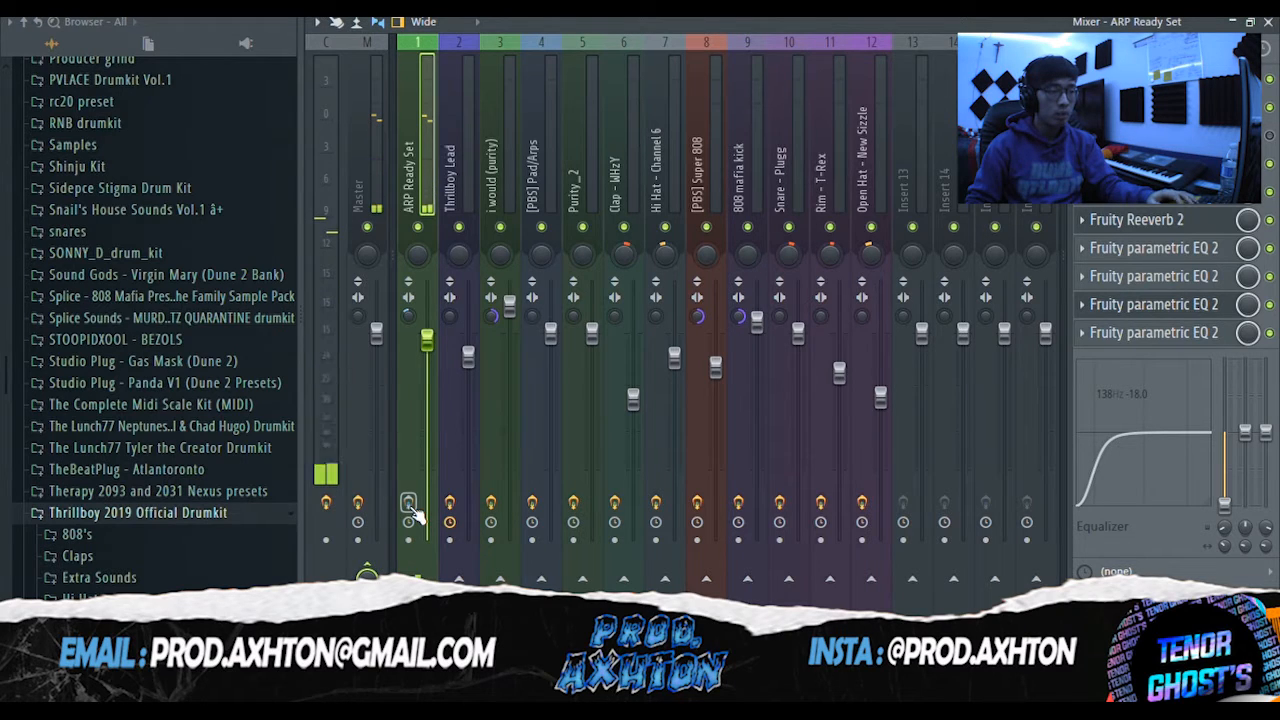
# Solo Track 2 in the playlist, then bring up the lead's piano roll and the channel rack
pyautogui.press('F5')
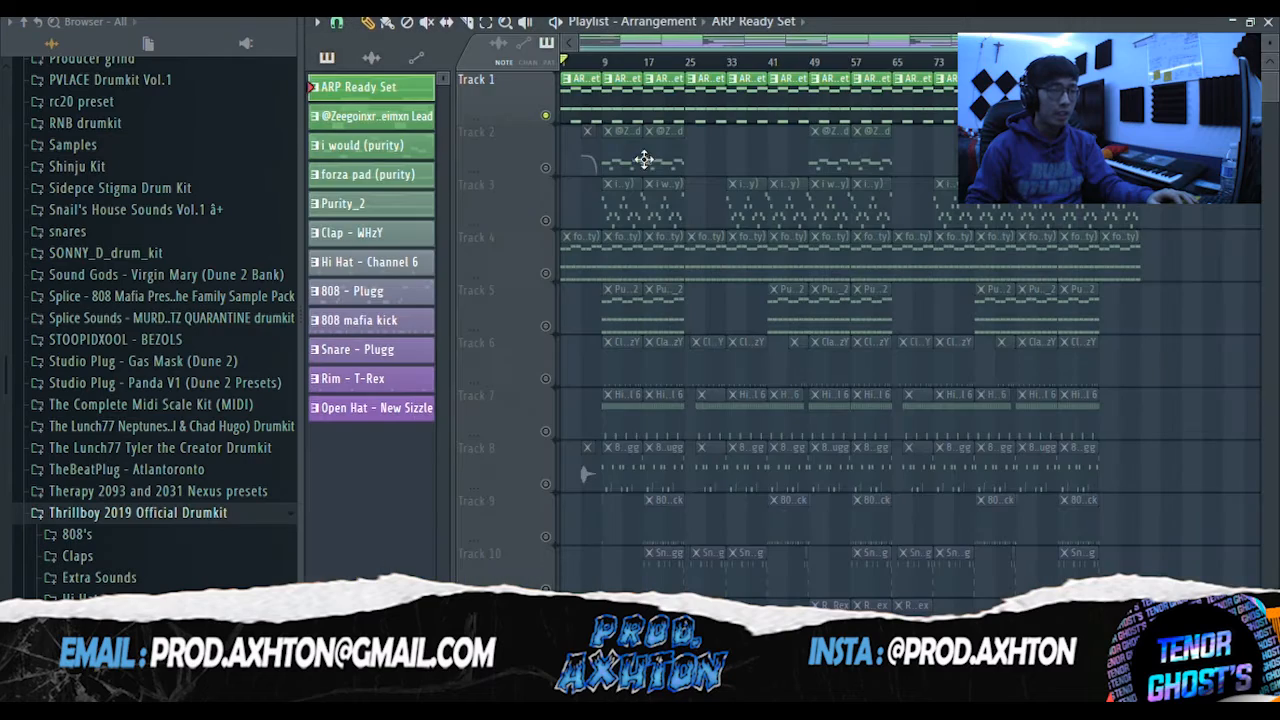
pyautogui.rightClick(547, 171)
pyautogui.press('F7')
pyautogui.press('F6')
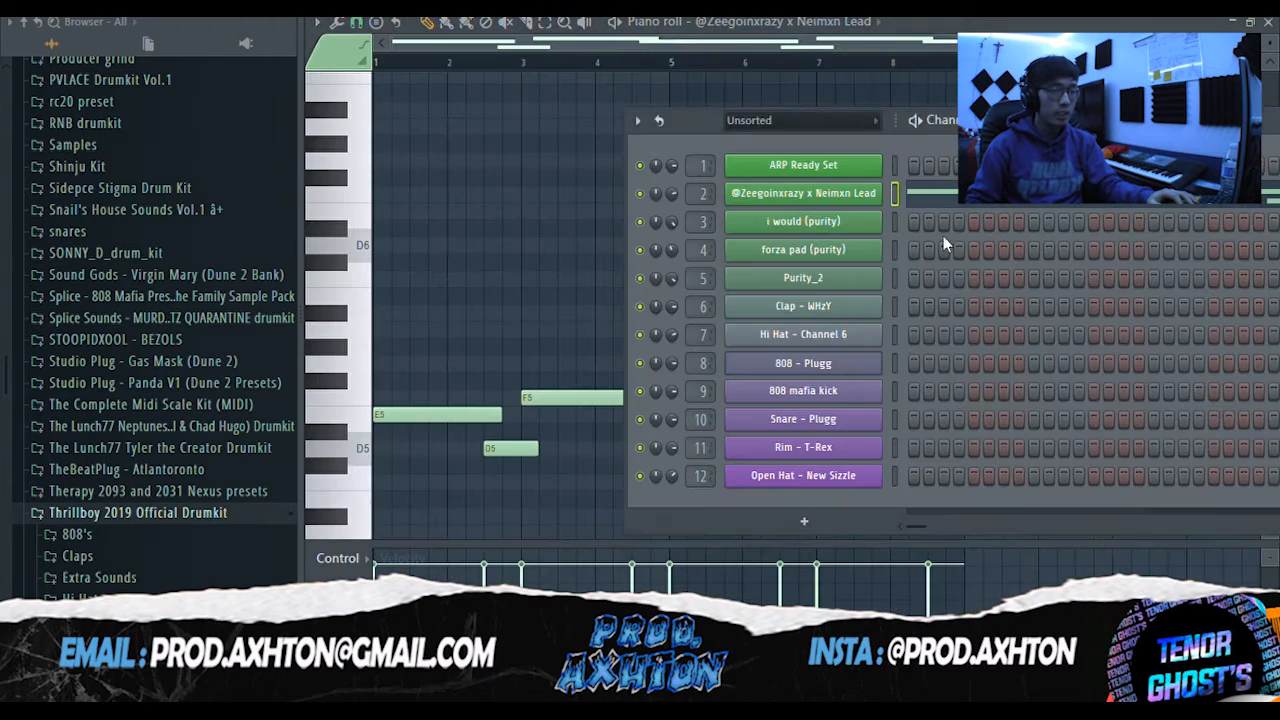
# View the Sine Lead preset in the lead channel's Purity instrument, then close the instrument
pyautogui.click(835, 197)
pyautogui.moveTo(776, 251); pyautogui.dragTo(780, 105)
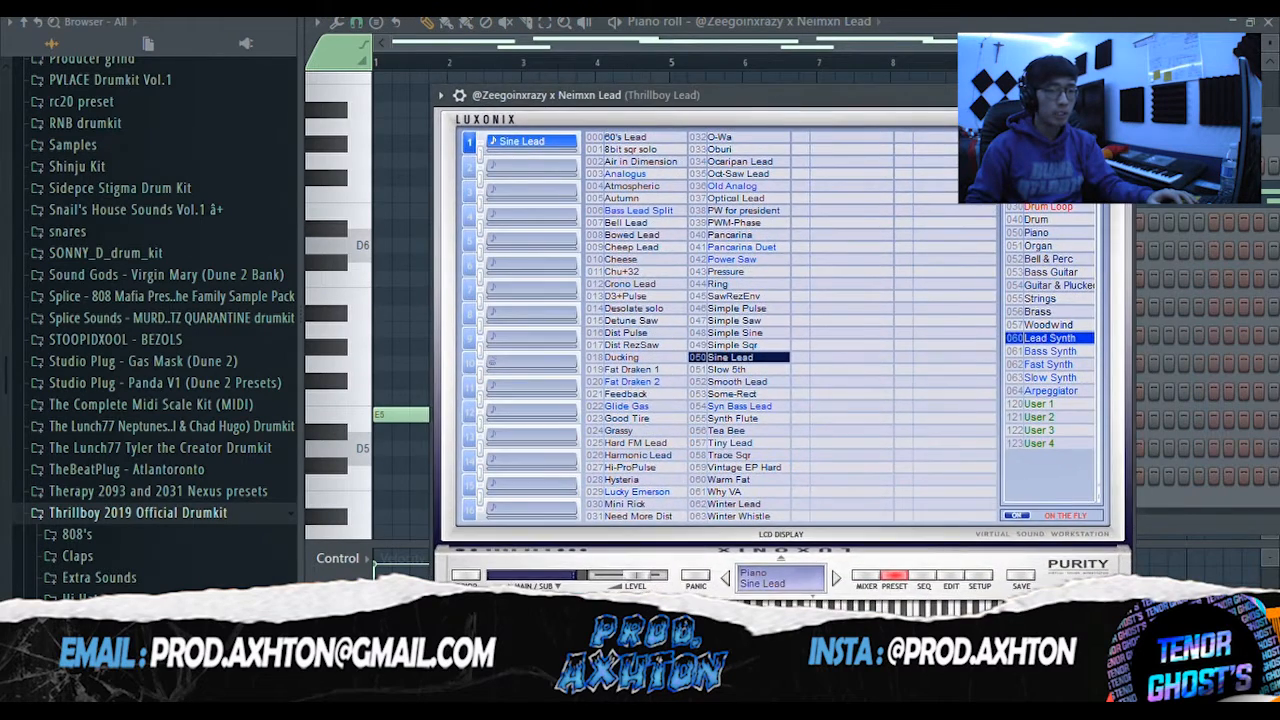
pyautogui.press('Escape')
pyautogui.press('Escape')
# Play the lead melody and highlight its first long E5 and F5 notes, then the short D5 and E5 notes
pyautogui.press('space')
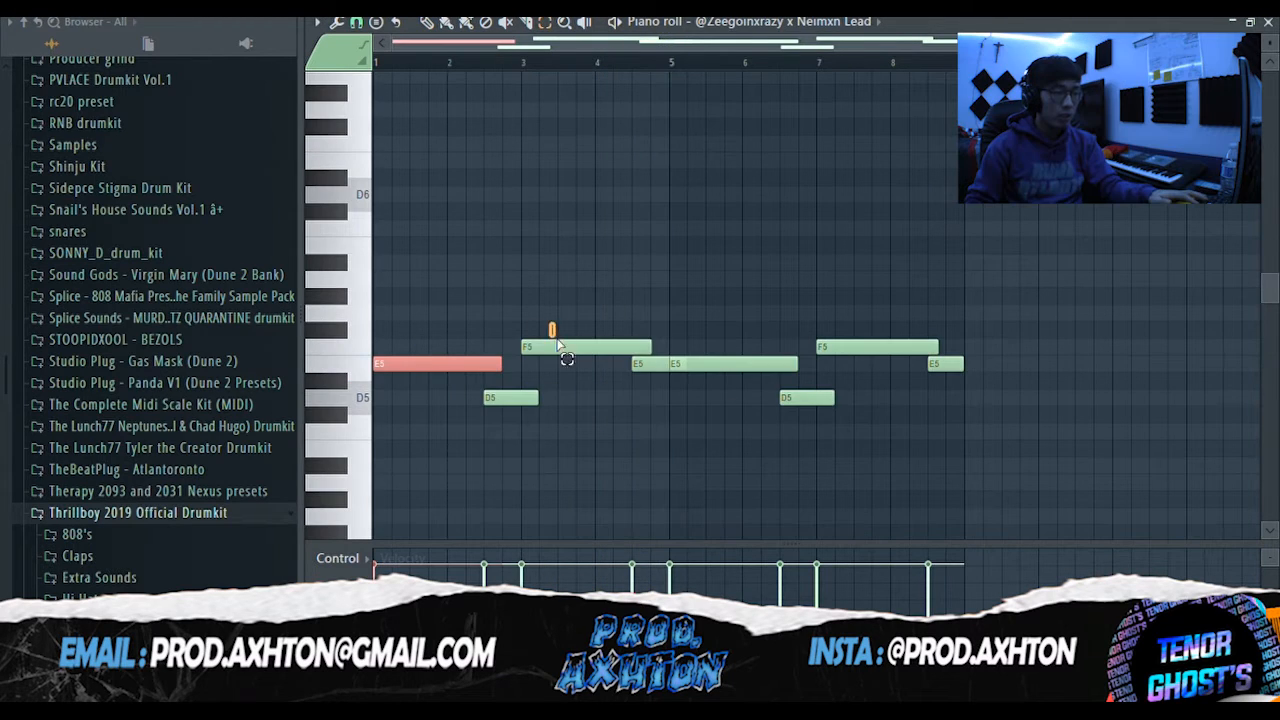
pyautogui.keyDown('shift'); pyautogui.click(558, 346); pyautogui.keyUp('shift')
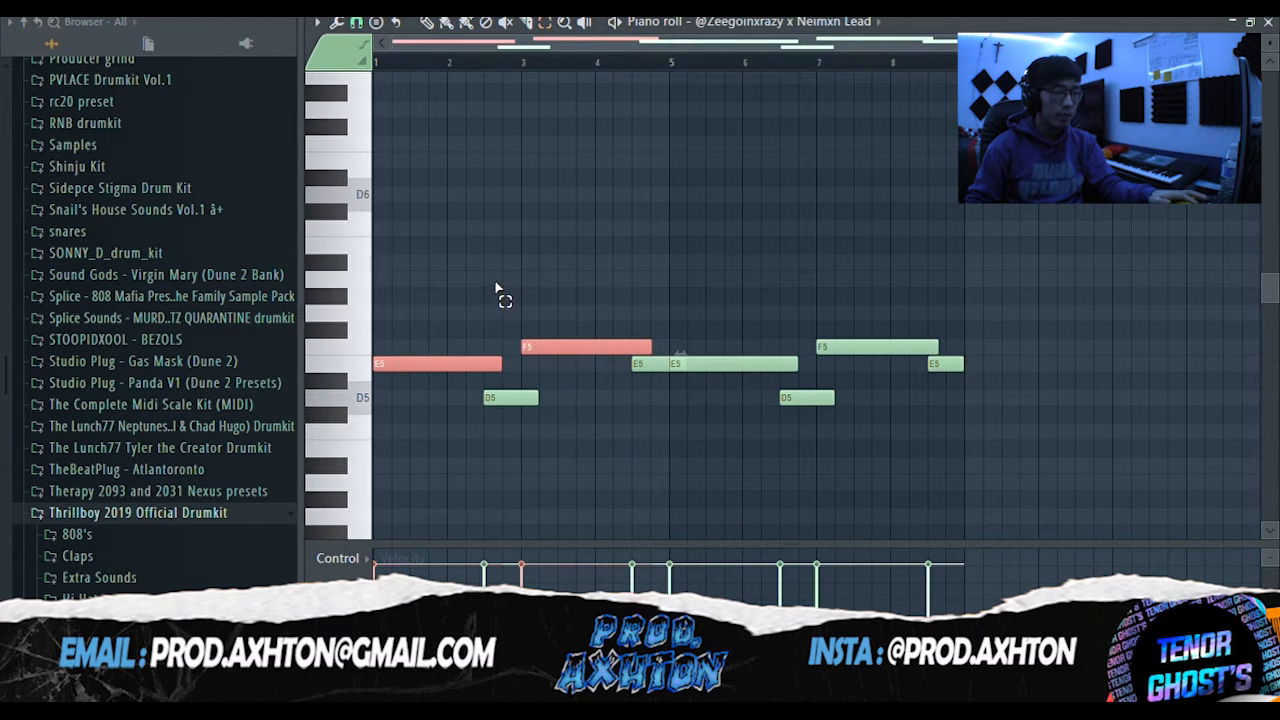
pyautogui.click(503, 270)
pyautogui.click(510, 400)
pyautogui.keyDown('shift'); pyautogui.click(648, 367); pyautogui.keyUp('shift')
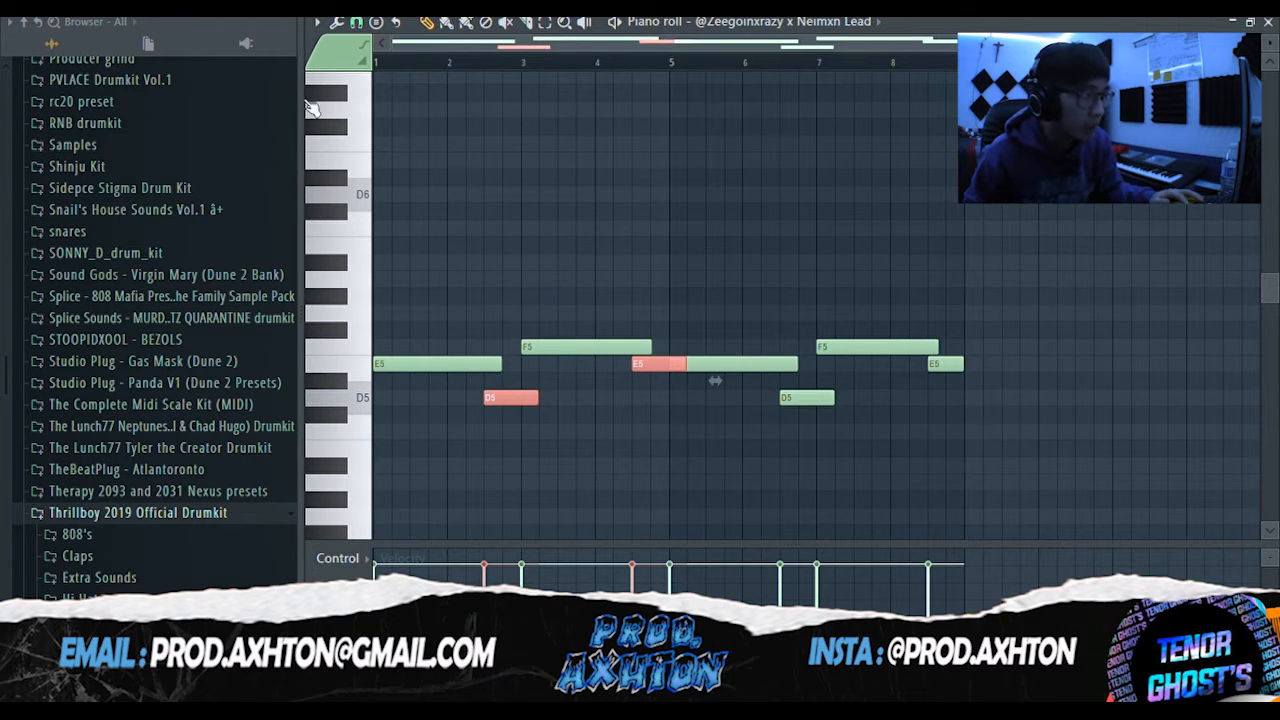
pyautogui.press('space')
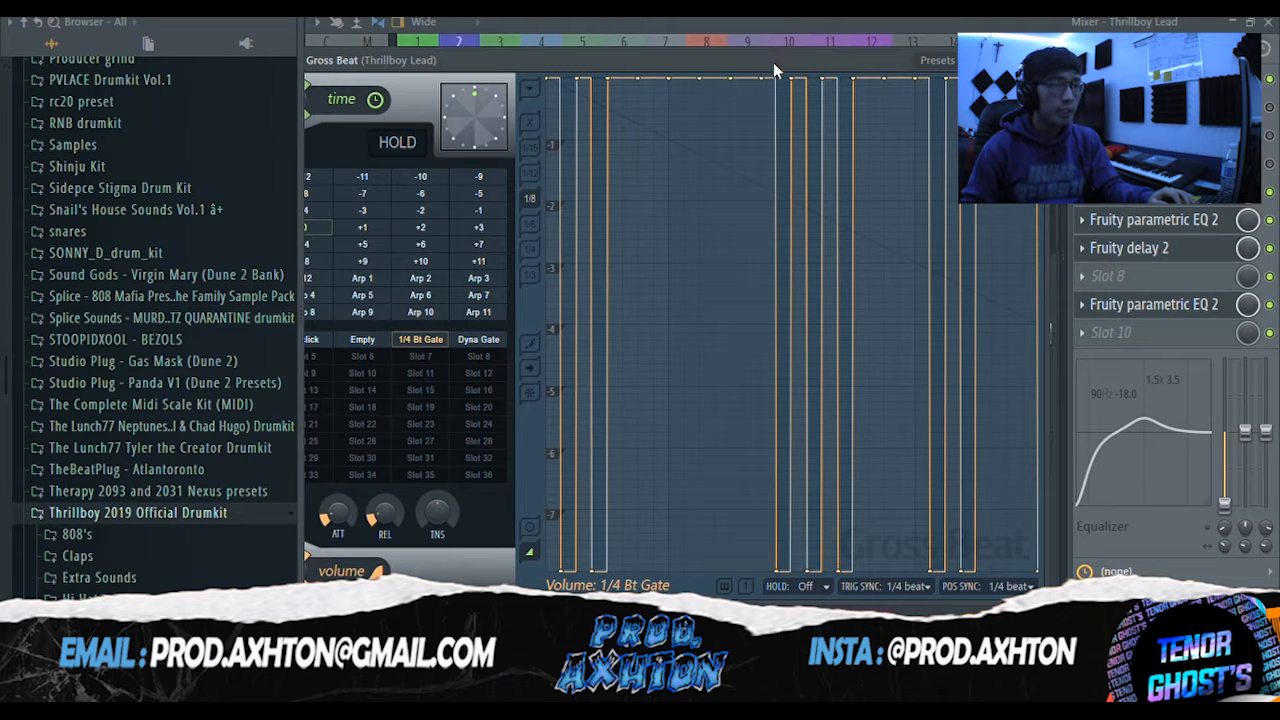
# Inspect the Gross Beat gate, Fruity parametric EQ 2 curves and Fruity delay 2 settings on the Thrillboy Lead mixer track
pyautogui.moveTo(774, 62); pyautogui.dragTo(735, 53)
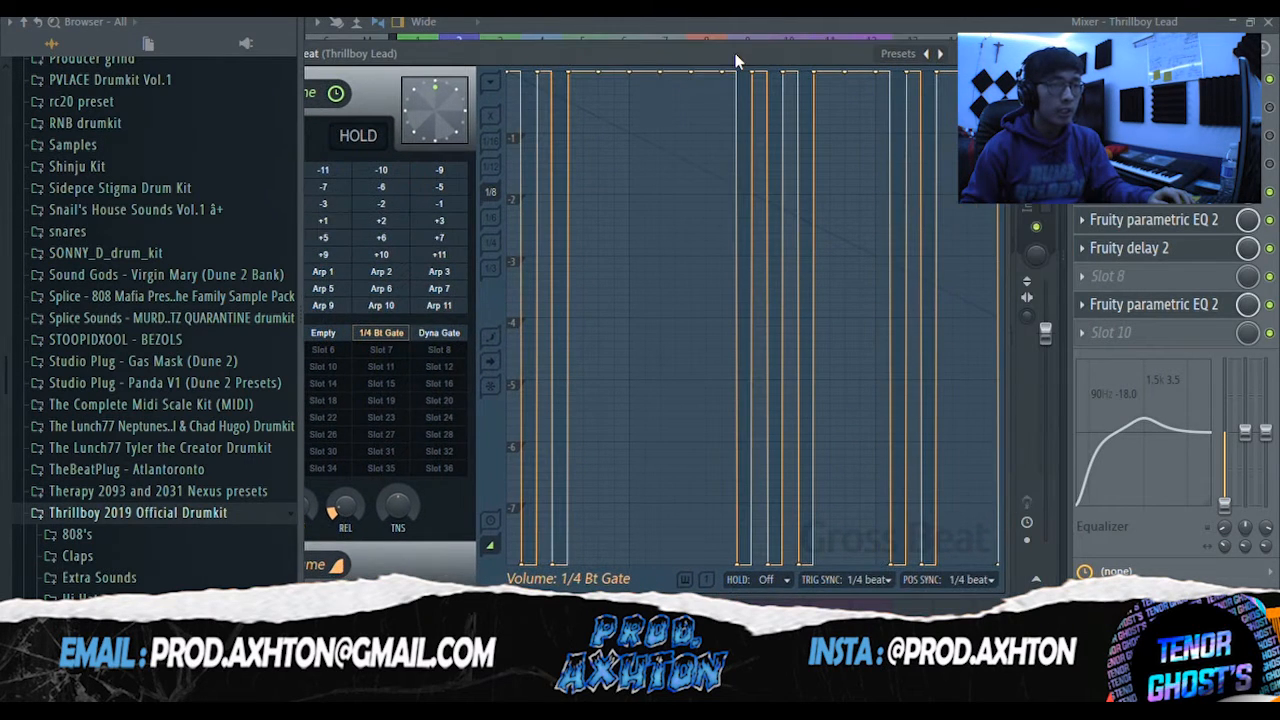
pyautogui.click(991, 54)
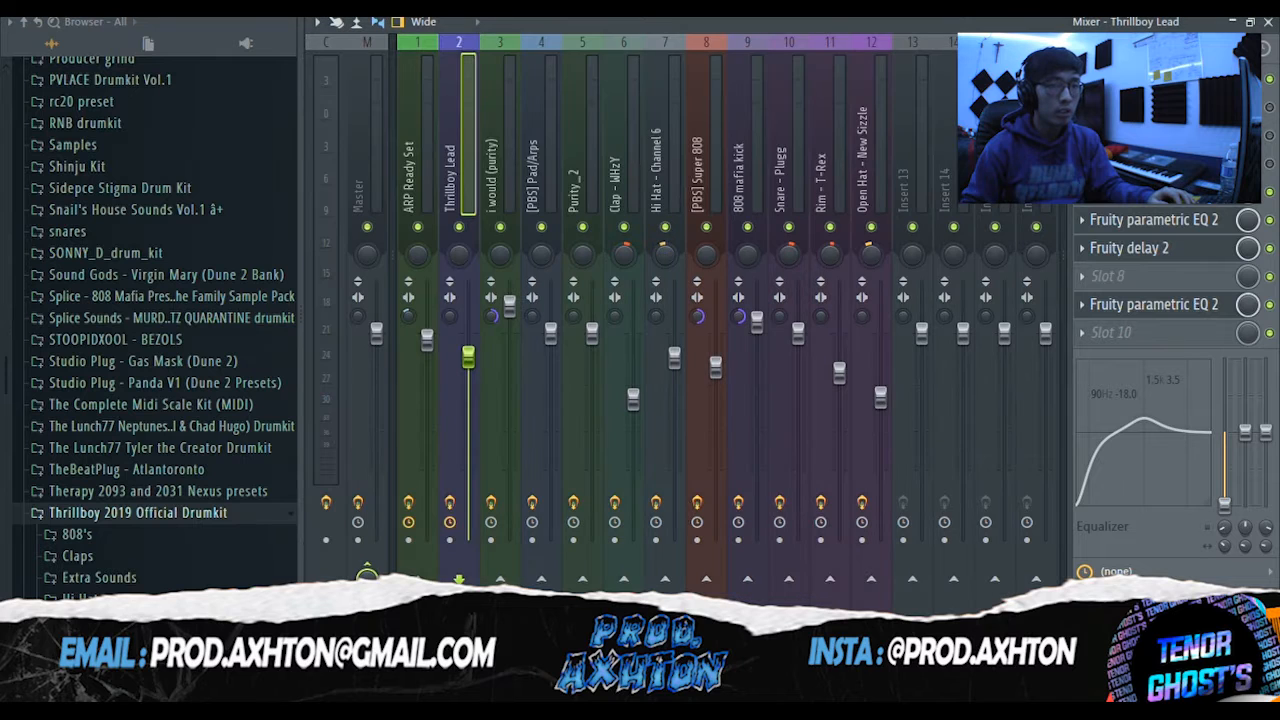
pyautogui.click(1149, 193)
pyautogui.click(1150, 226)
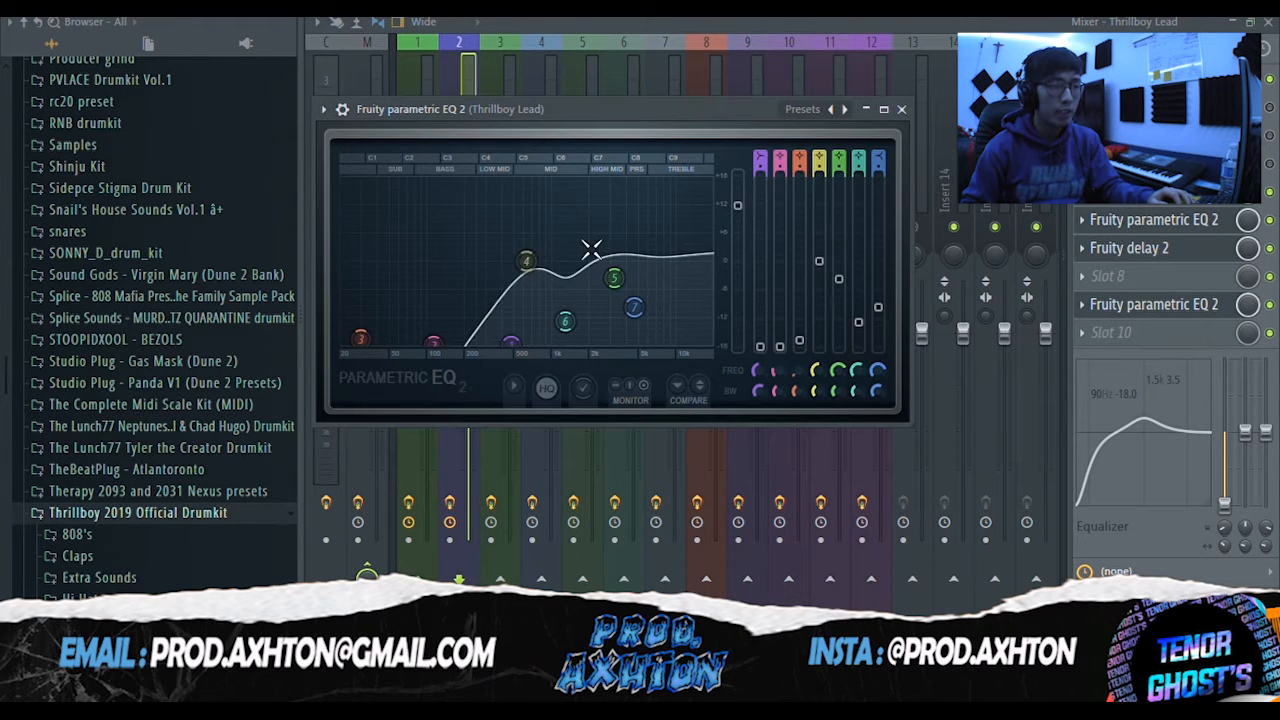
pyautogui.click(1129, 252)
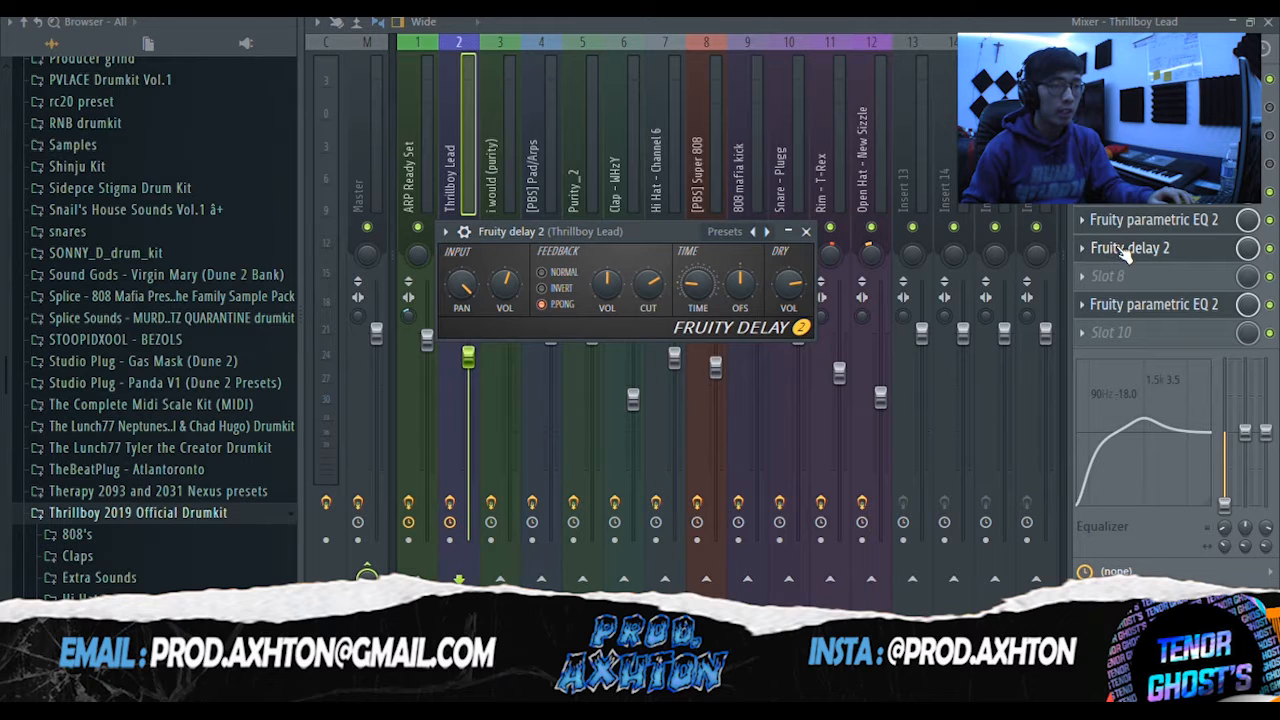
pyautogui.click(1152, 304)
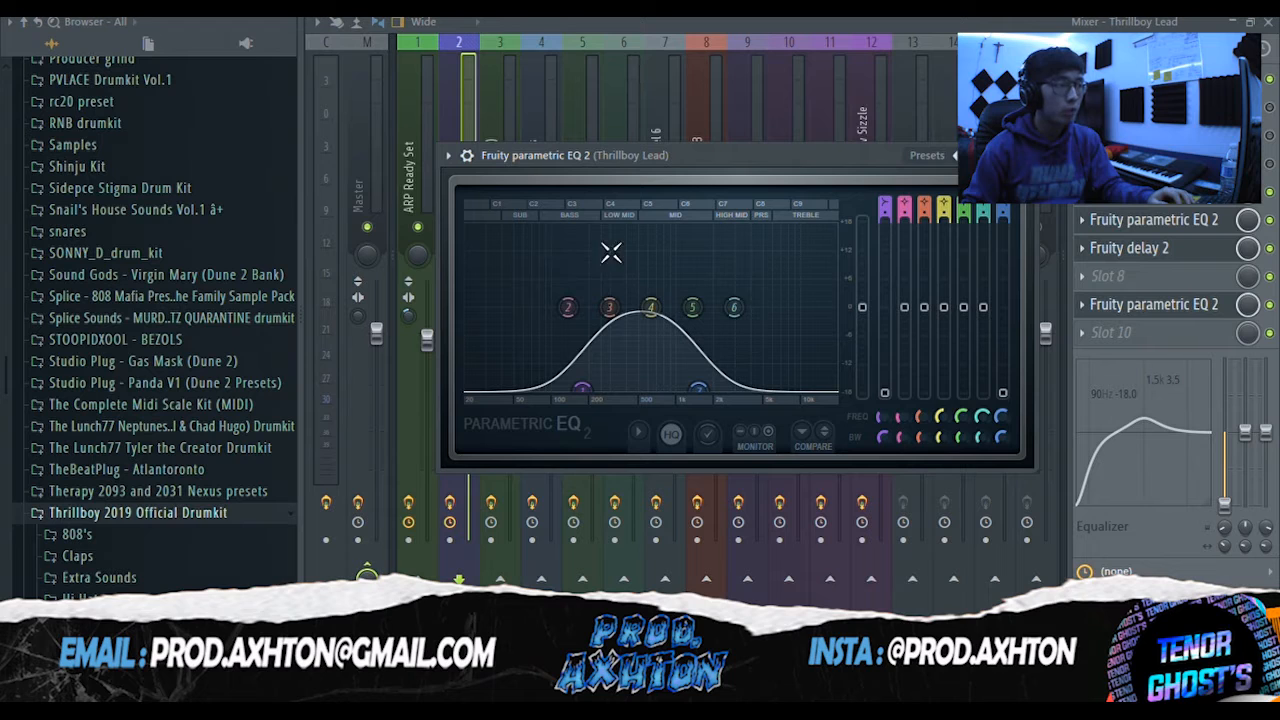
pyautogui.click(1023, 155)
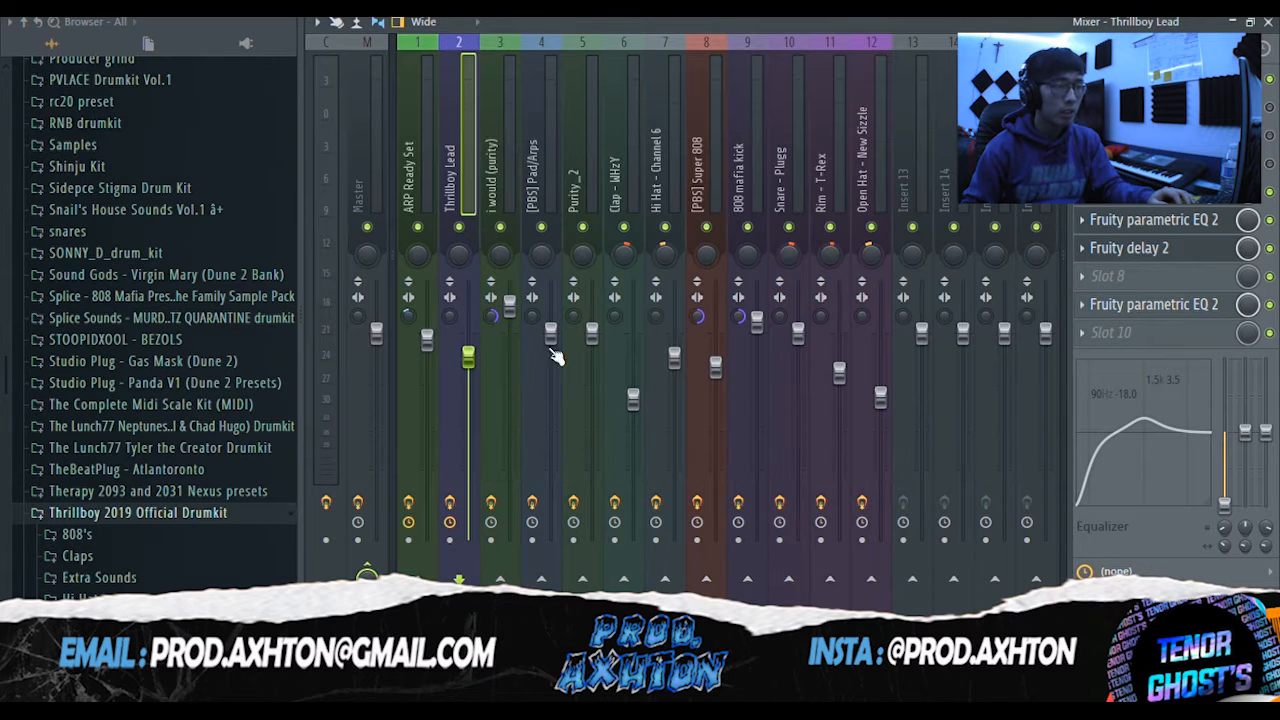
# Listen to the Thrillboy Lead mixer track with its effects bypassed, then switch the effects back on
pyautogui.click(449, 514)
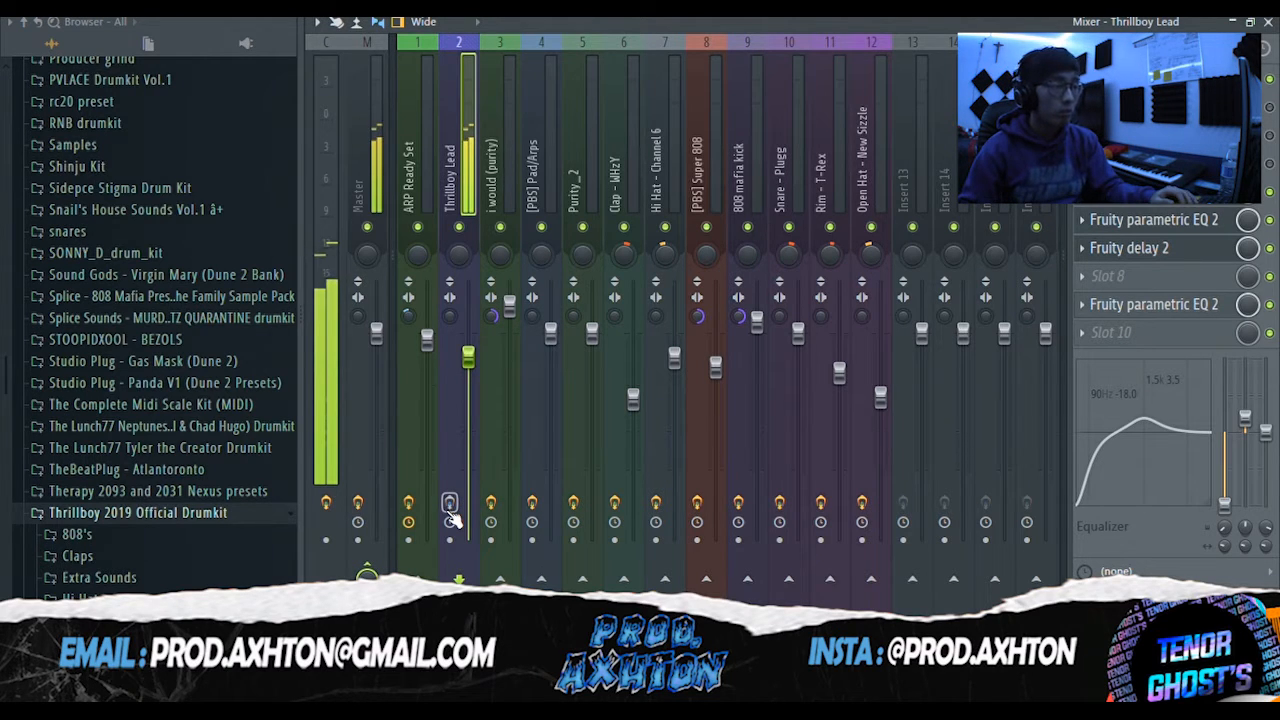
pyautogui.click(450, 509)
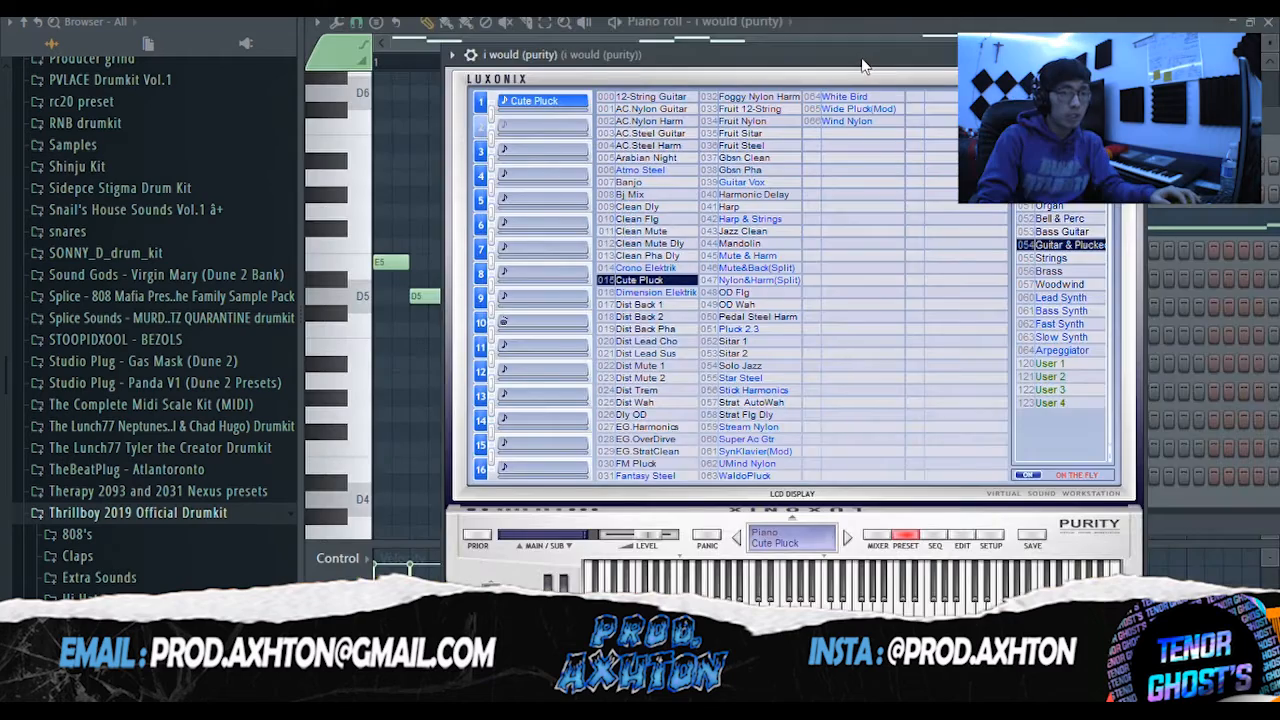
# View the Cute Pluck preset in the i would (purity) channel's instrument, then play the channel's melody
pyautogui.moveTo(863, 64); pyautogui.dragTo(906, 56)
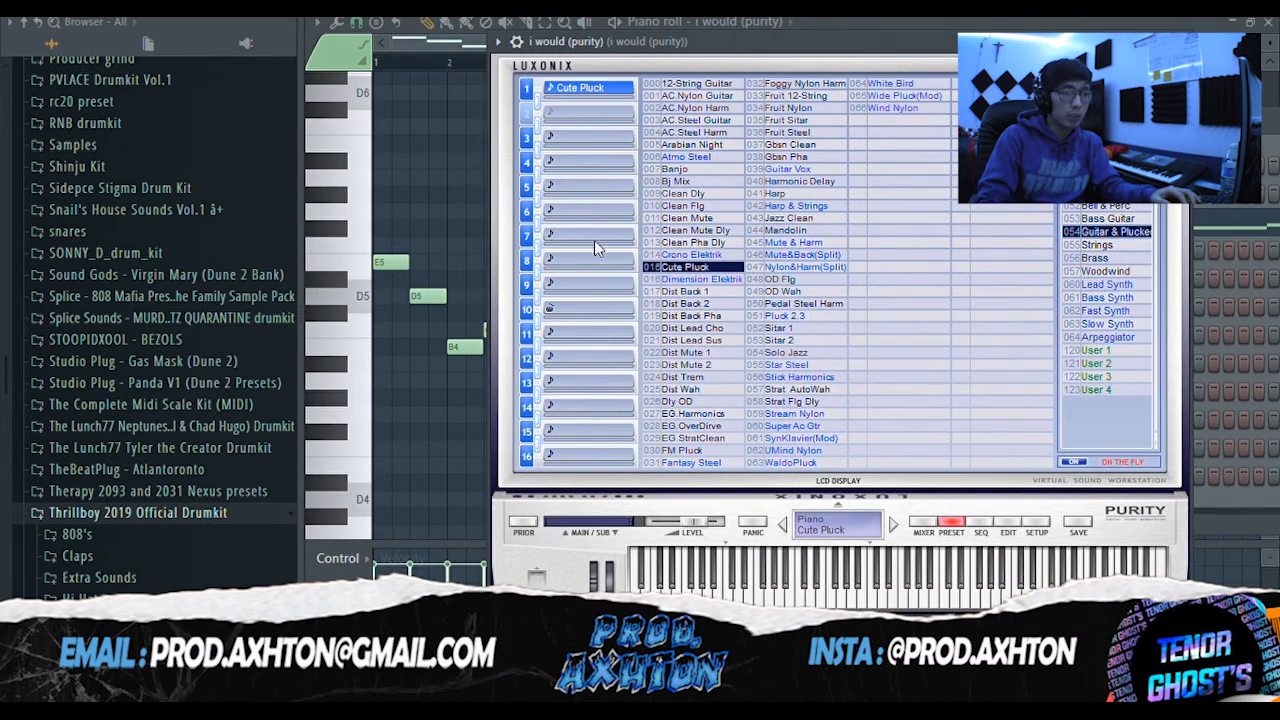
pyautogui.click(432, 172)
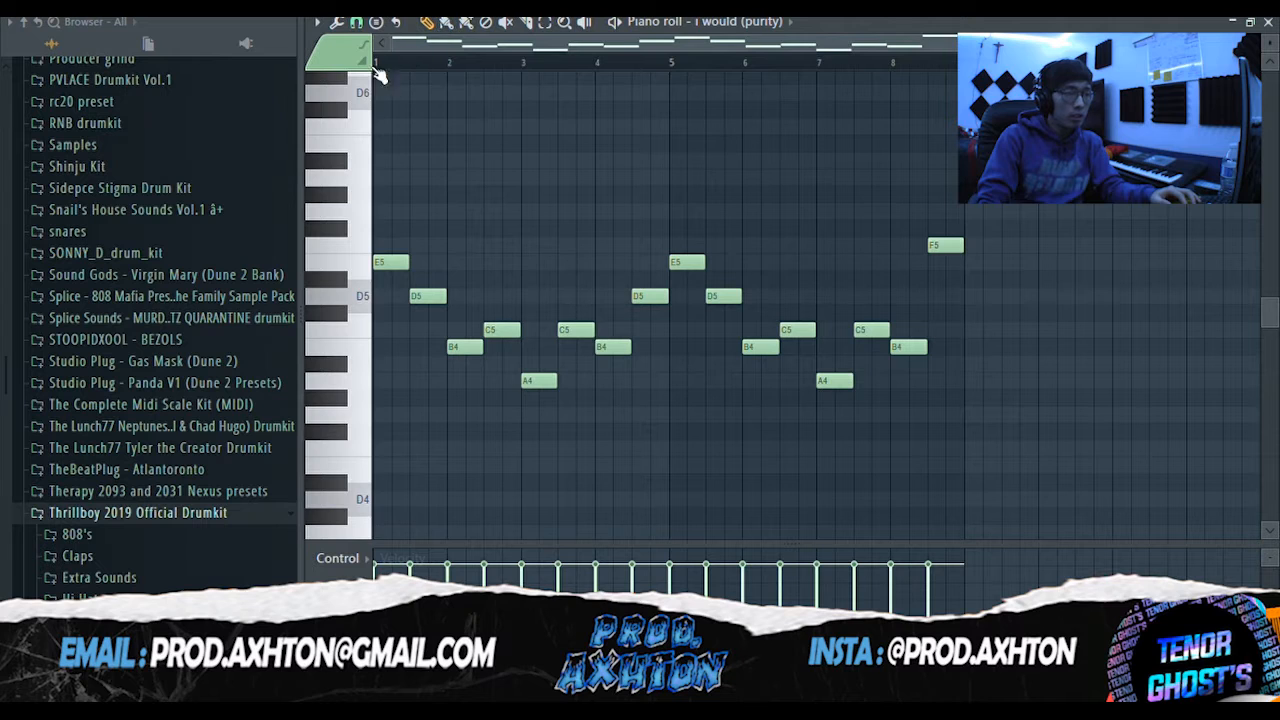
pyautogui.press('space')
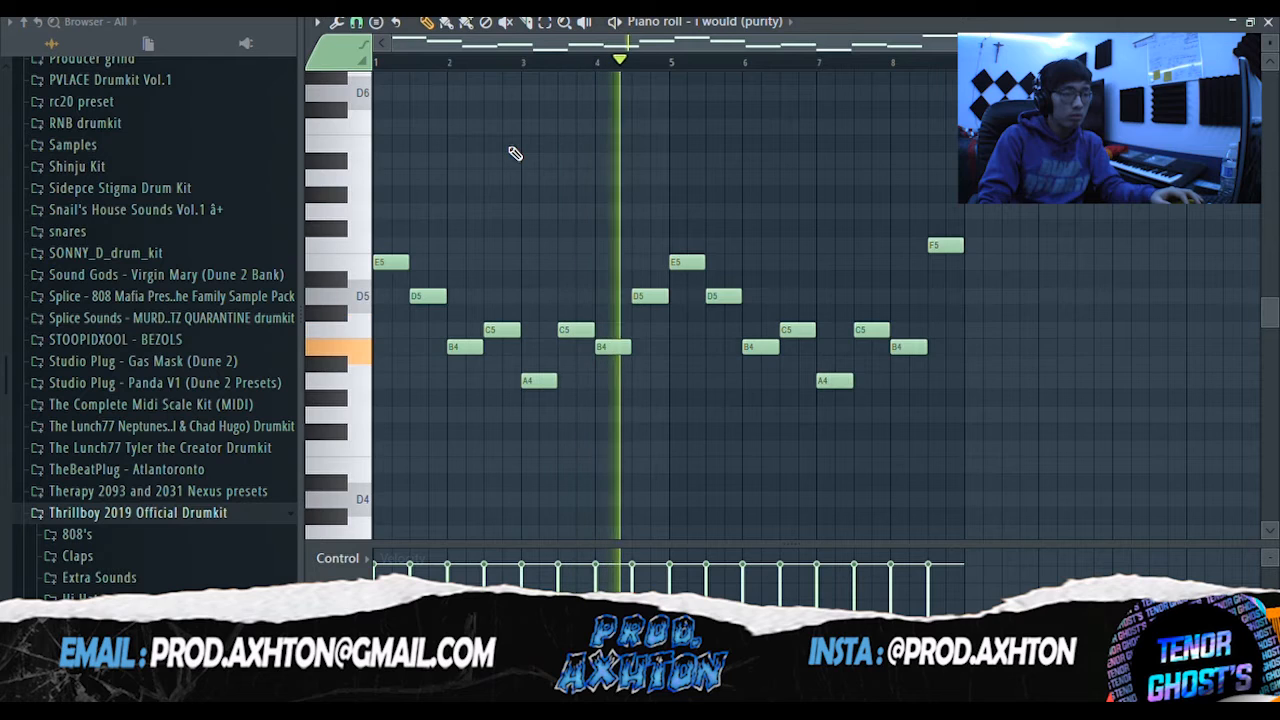
pyautogui.press('space')
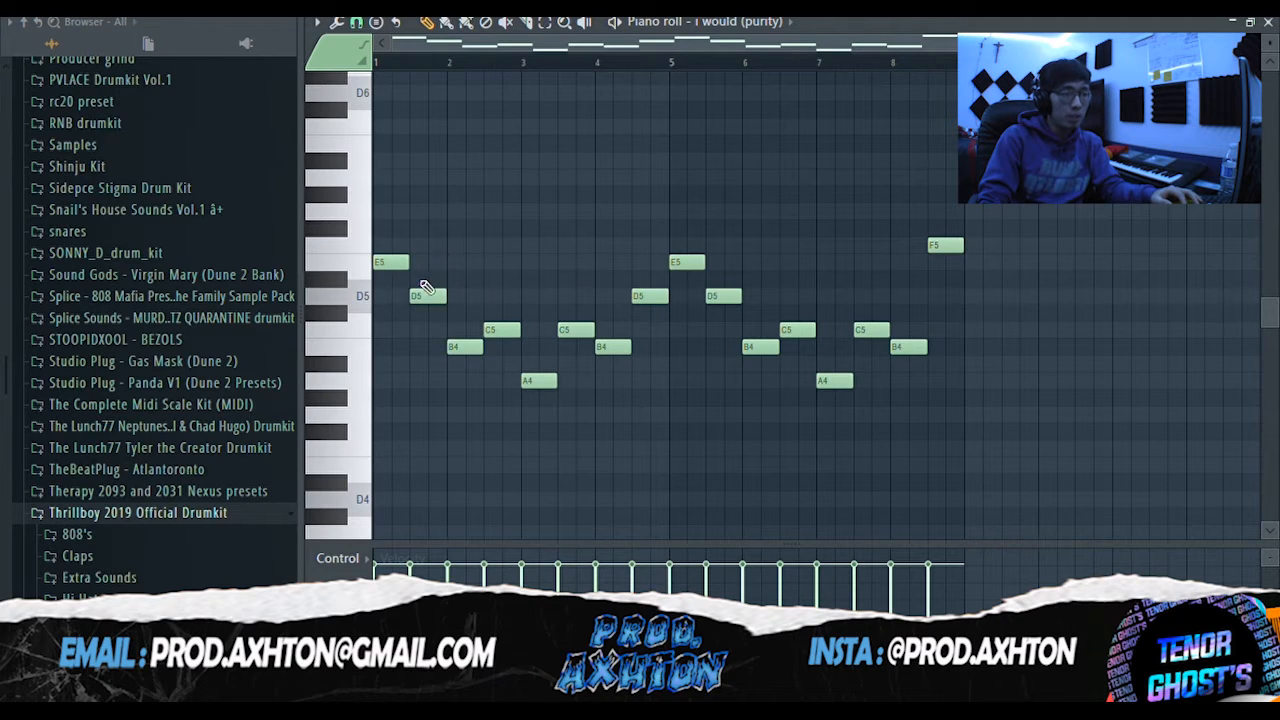
# Walk through the i would (purity) melody in the piano roll, from the opening E5 to the final F5
pyautogui.click(390, 271)
pyautogui.click(392, 271)
pyautogui.click(460, 350)
pyautogui.click(539, 380)
pyautogui.click(650, 300)
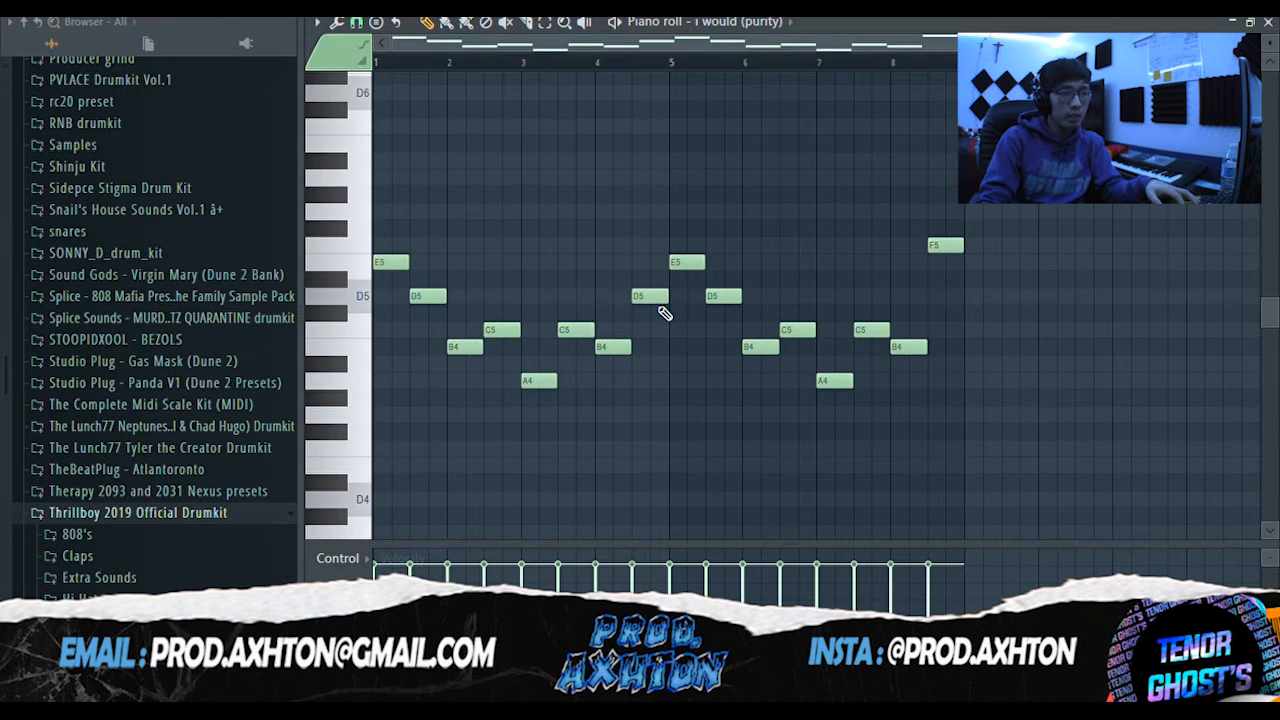
pyautogui.click(962, 250)
# Inspect the Fruity Love Philter, Fruity parametric EQ 2 and Fruity Reeverb 2 settings on the i would (purity) mixer track
pyautogui.press('F9')
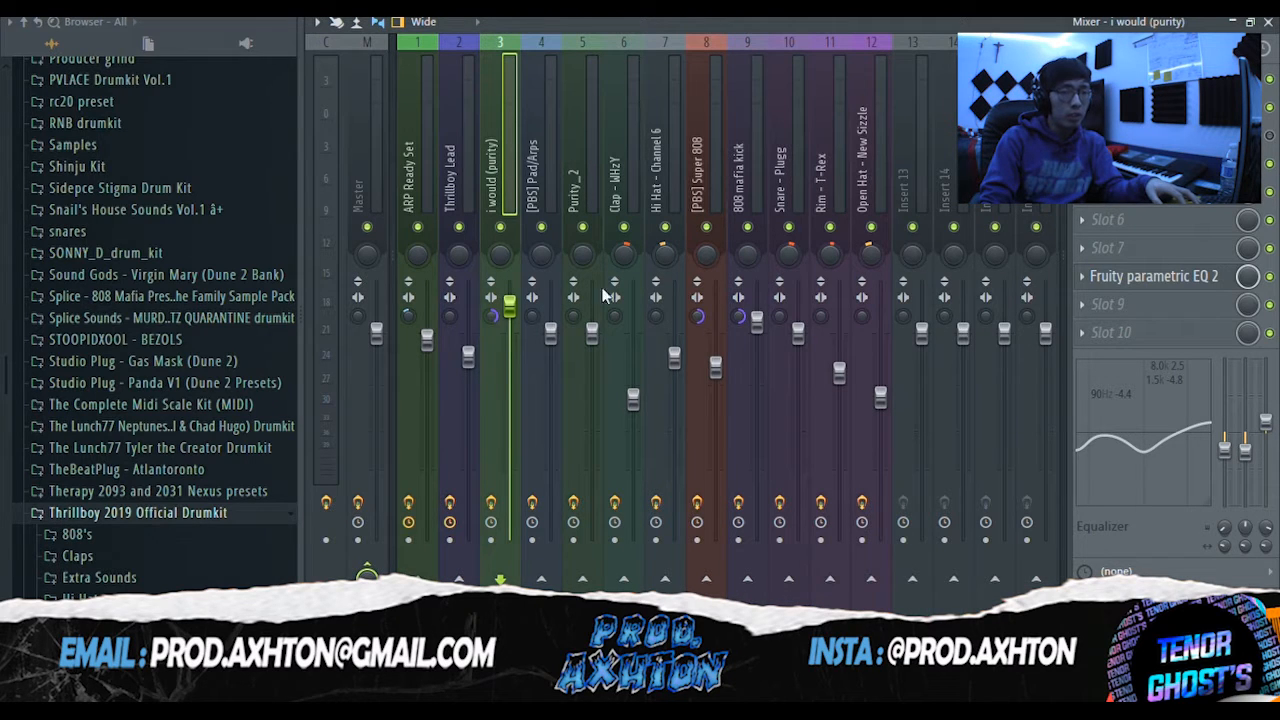
pyautogui.click(1150, 80)
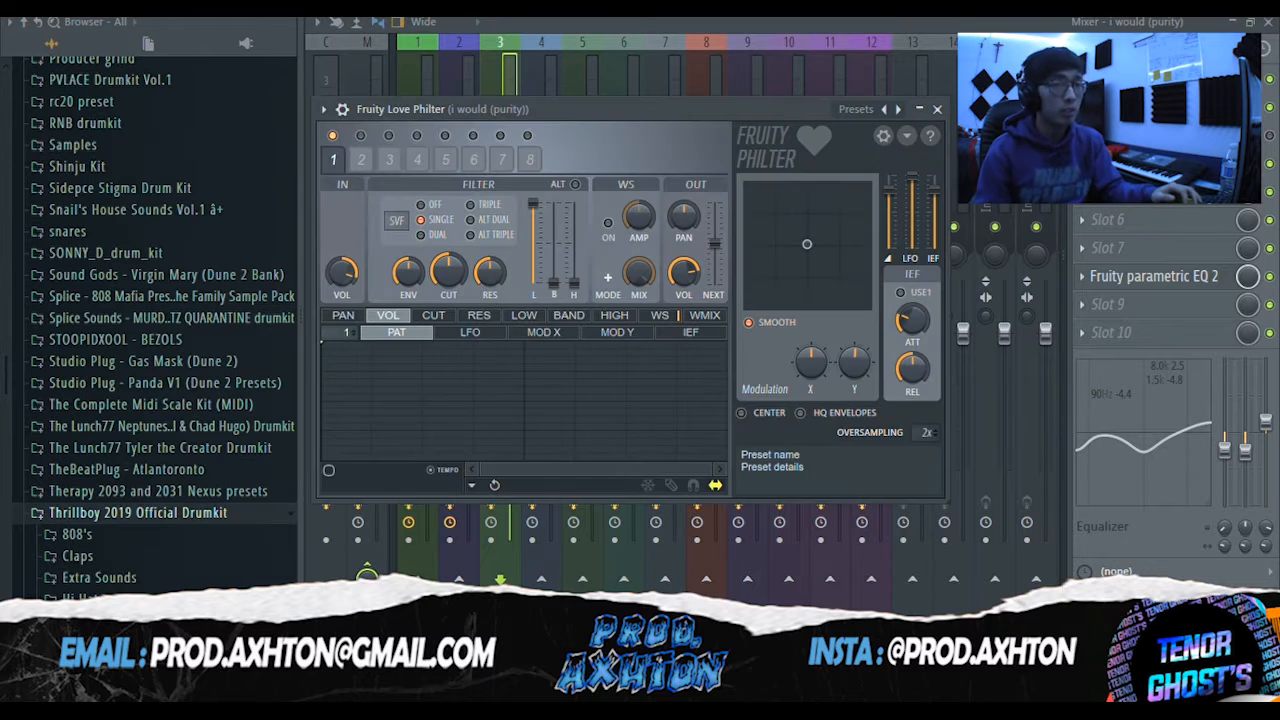
pyautogui.click(1154, 277)
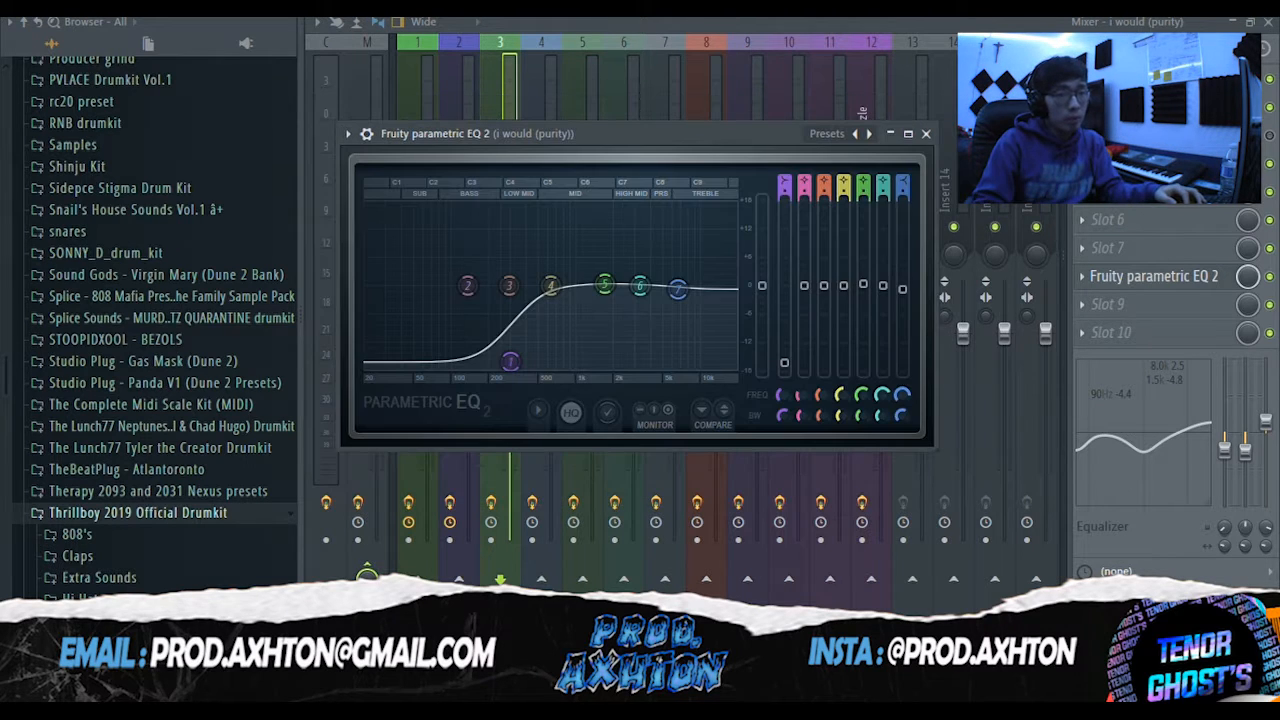
pyautogui.click(1155, 202)
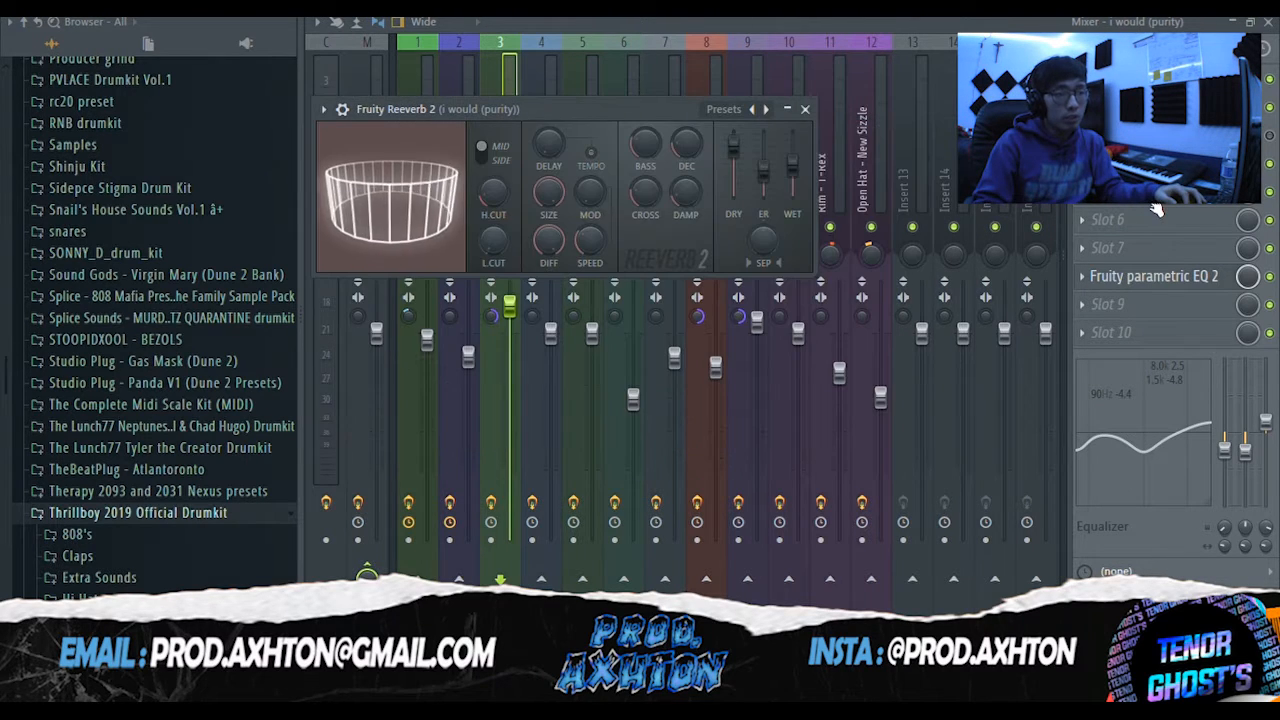
pyautogui.click(1153, 277)
pyautogui.click(1159, 143)
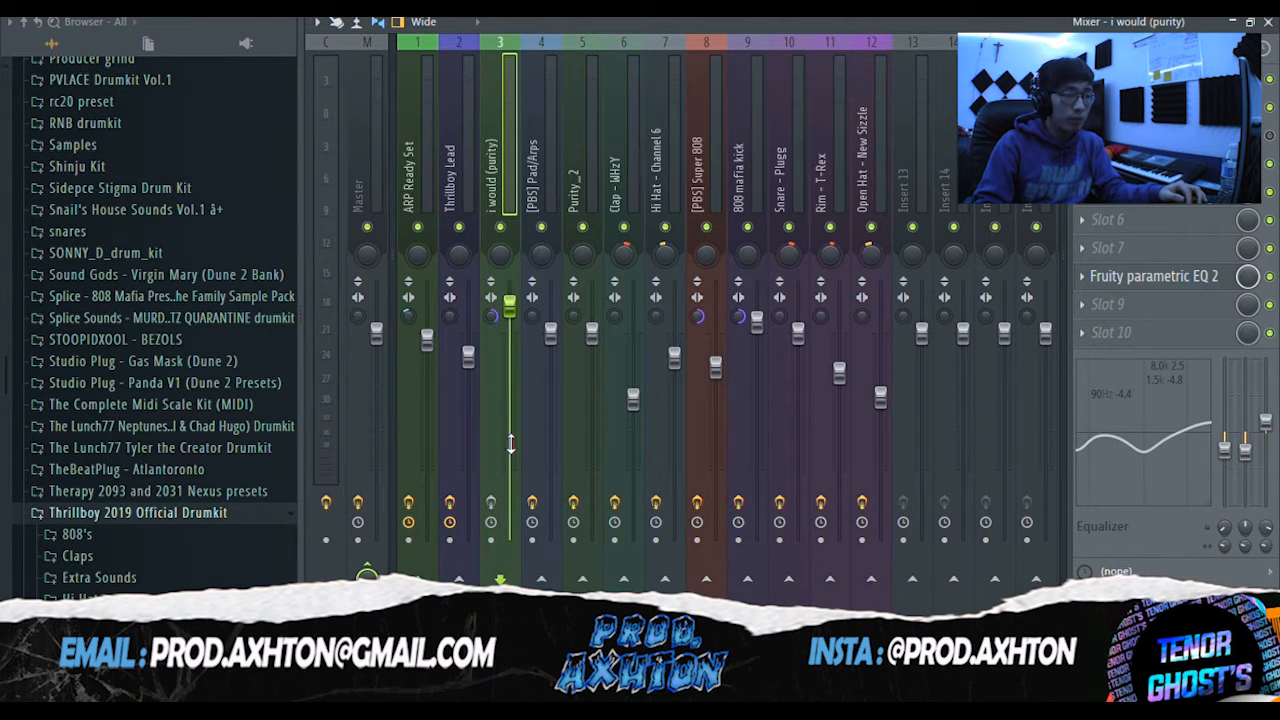
# Listen to the i would (purity) mixer track with its effects bypassed, then switch the effects back on
pyautogui.press('space')
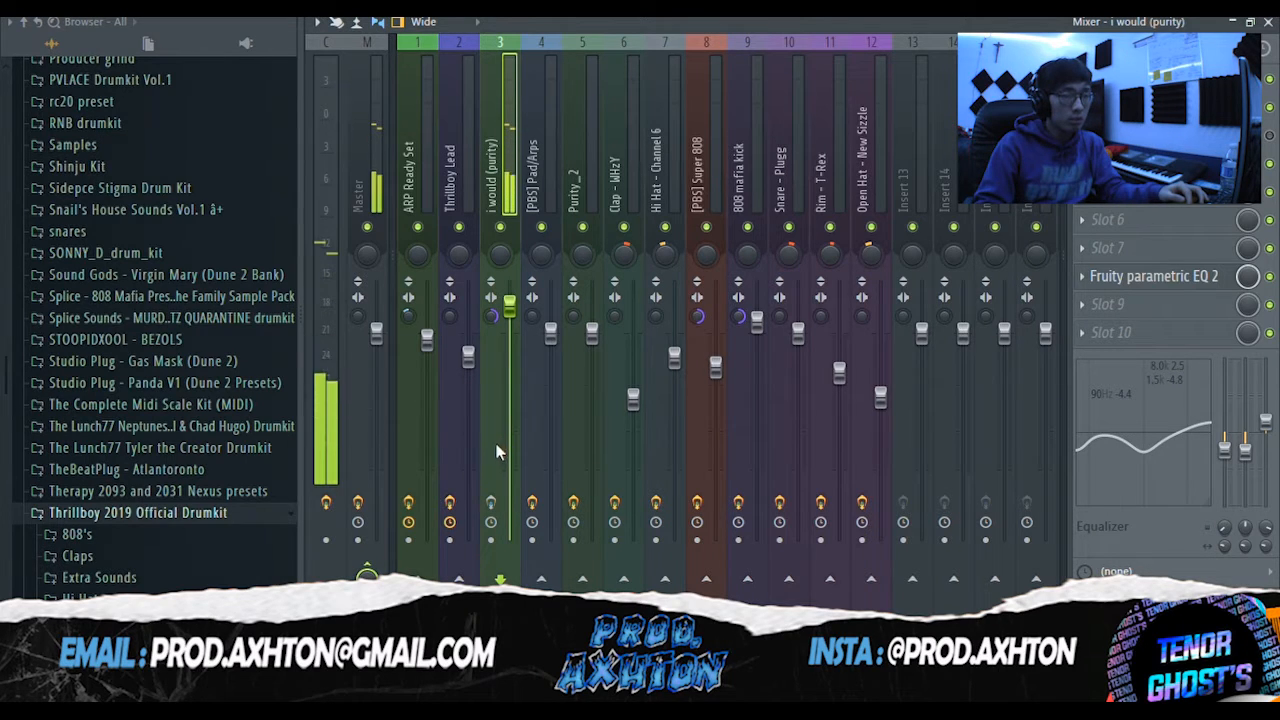
pyautogui.press('space')
pyautogui.click(491, 503)
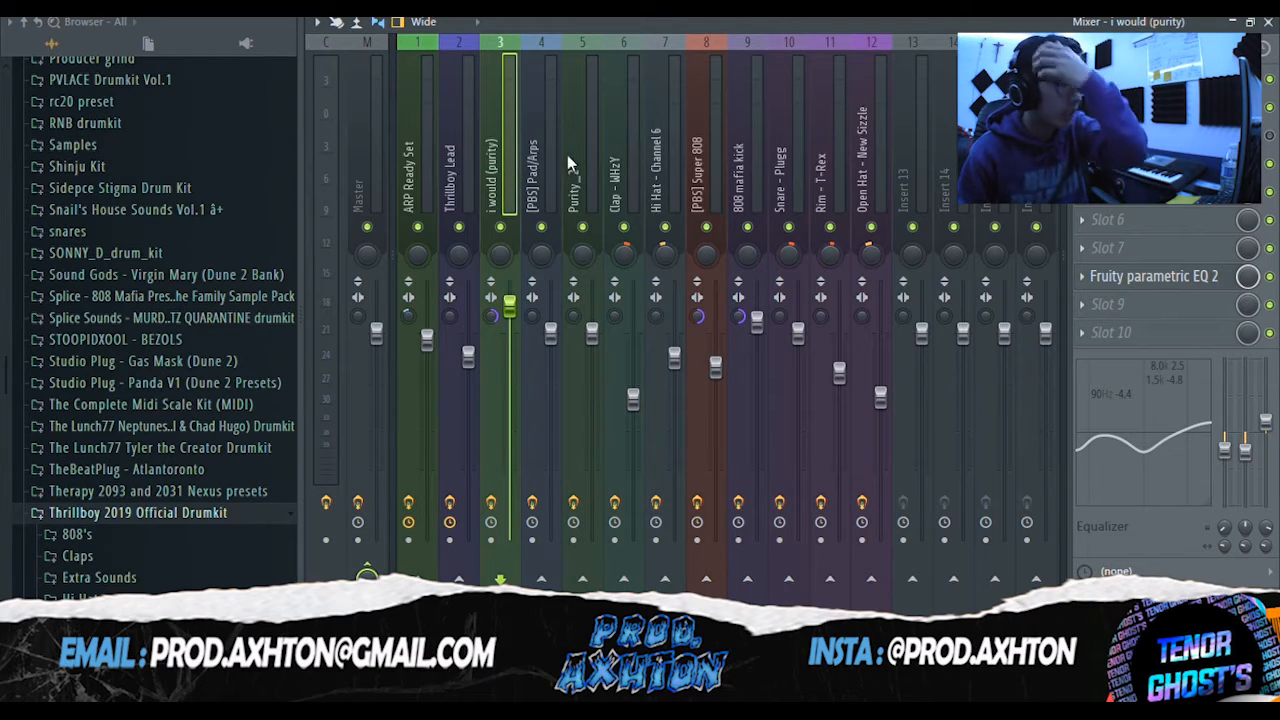
# View the Blue Mist 1 preset in the forza pad (purity) instrument, then play and review its chords in the piano roll
pyautogui.press('F9')
pyautogui.moveTo(1100, 42); pyautogui.dragTo(928, 86)
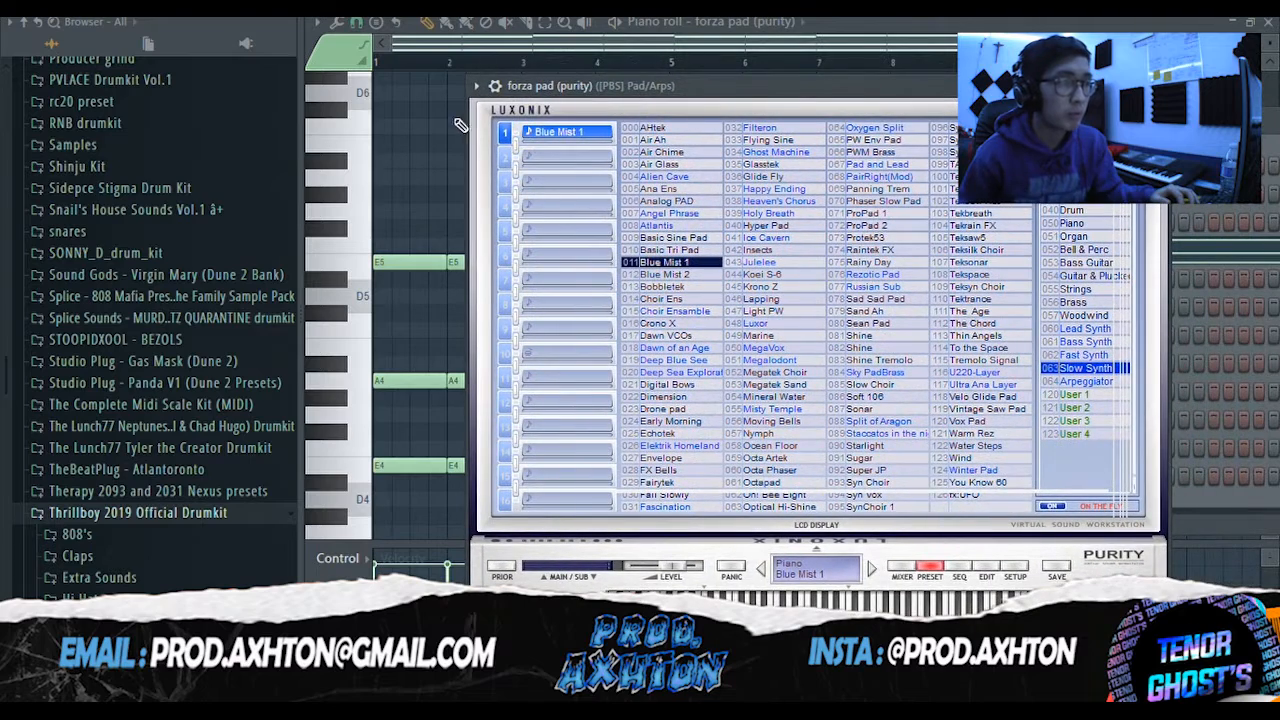
pyautogui.press('Escape')
pyautogui.press('space')
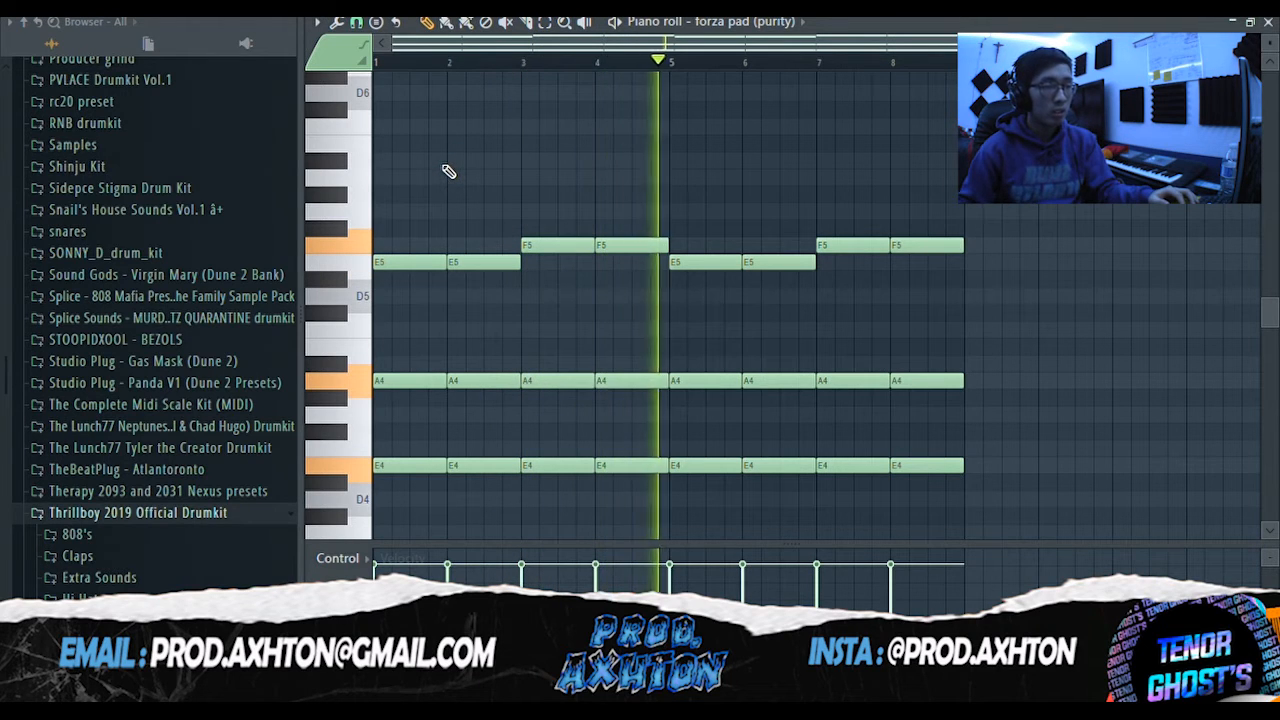
pyautogui.press('space')
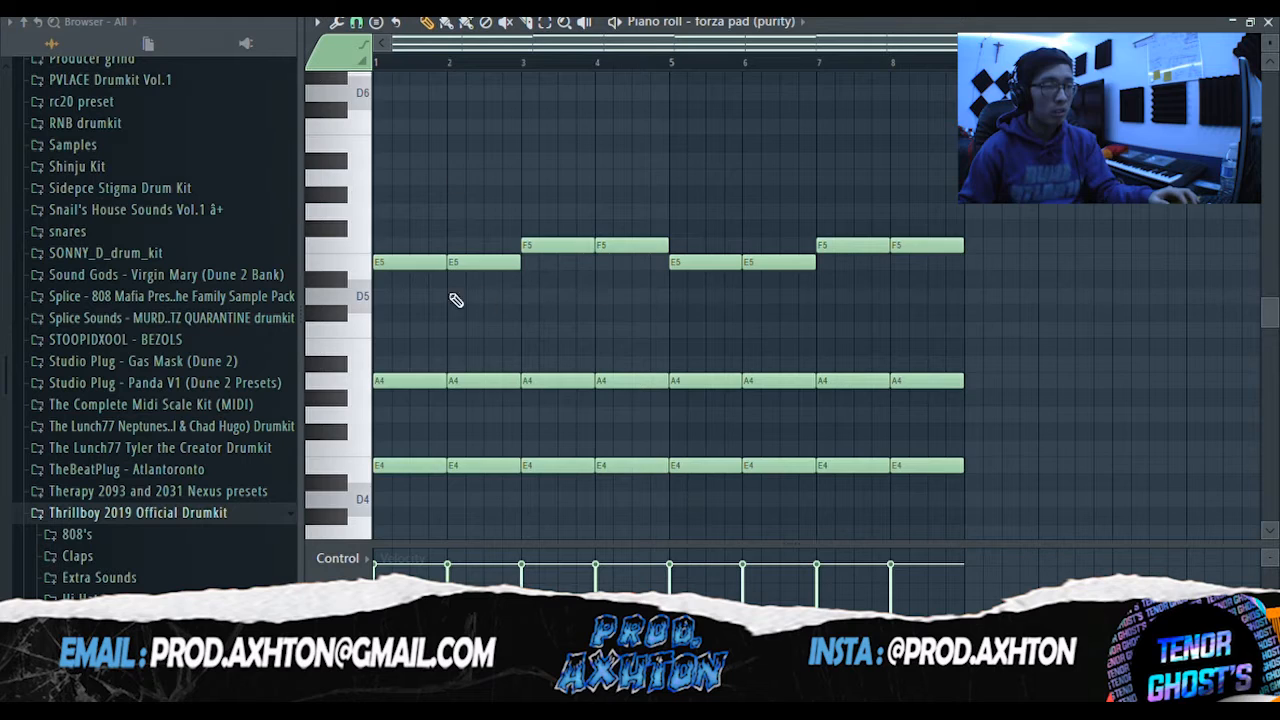
pyautogui.scroll(-1, 490, 265)
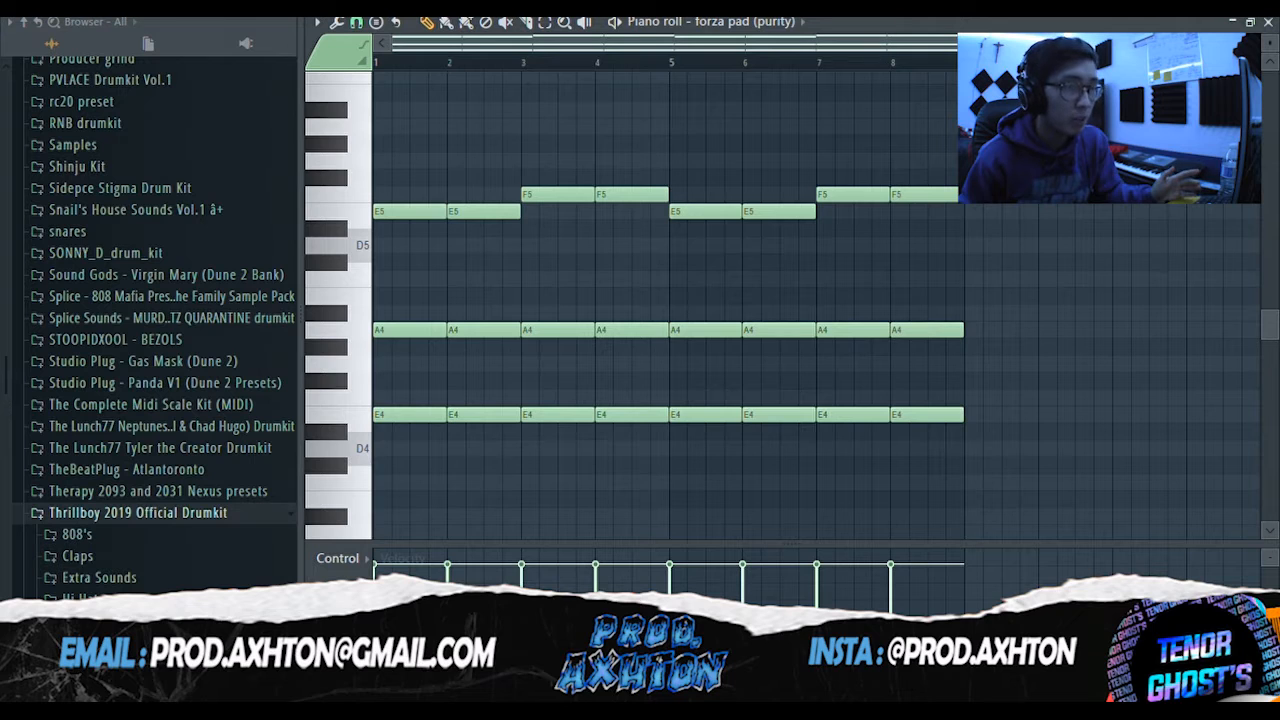
# Inspect the [PBS] Pad/Arps track's Fruity parametric EQ 2 curves and EQUO settings, then play the track with its effects bypassed
pyautogui.press('F9')
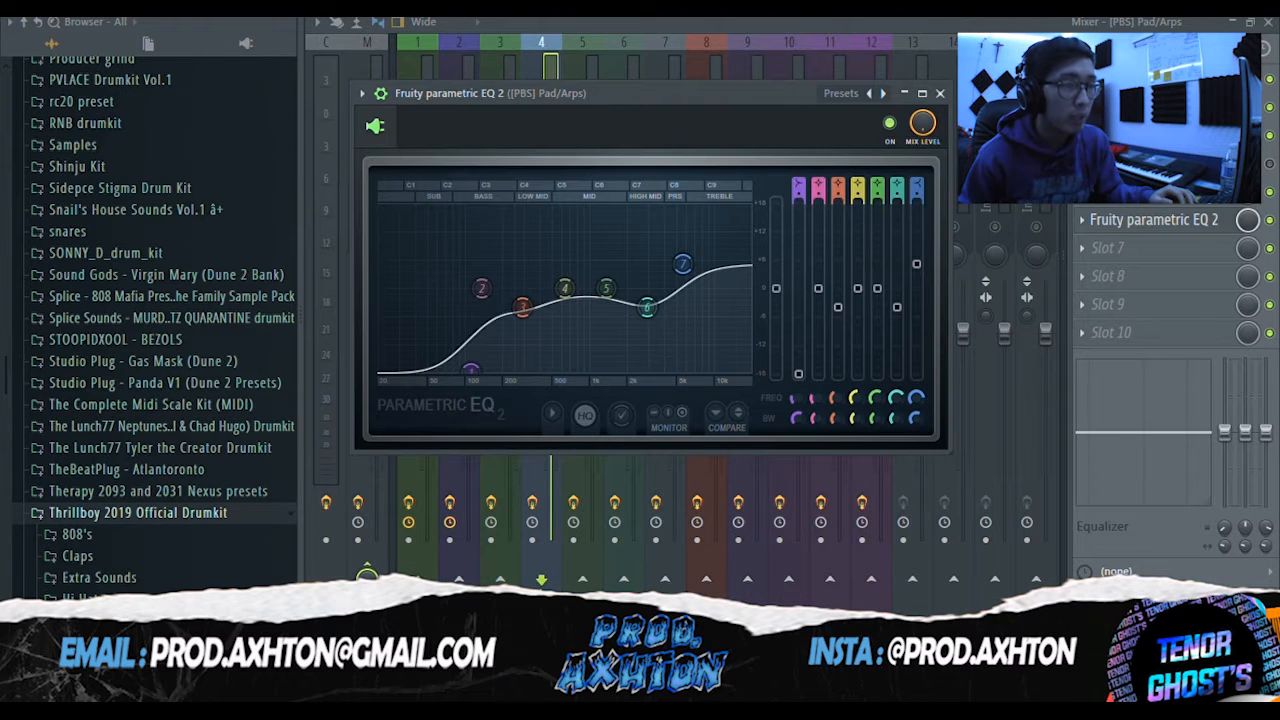
pyautogui.click(1154, 191)
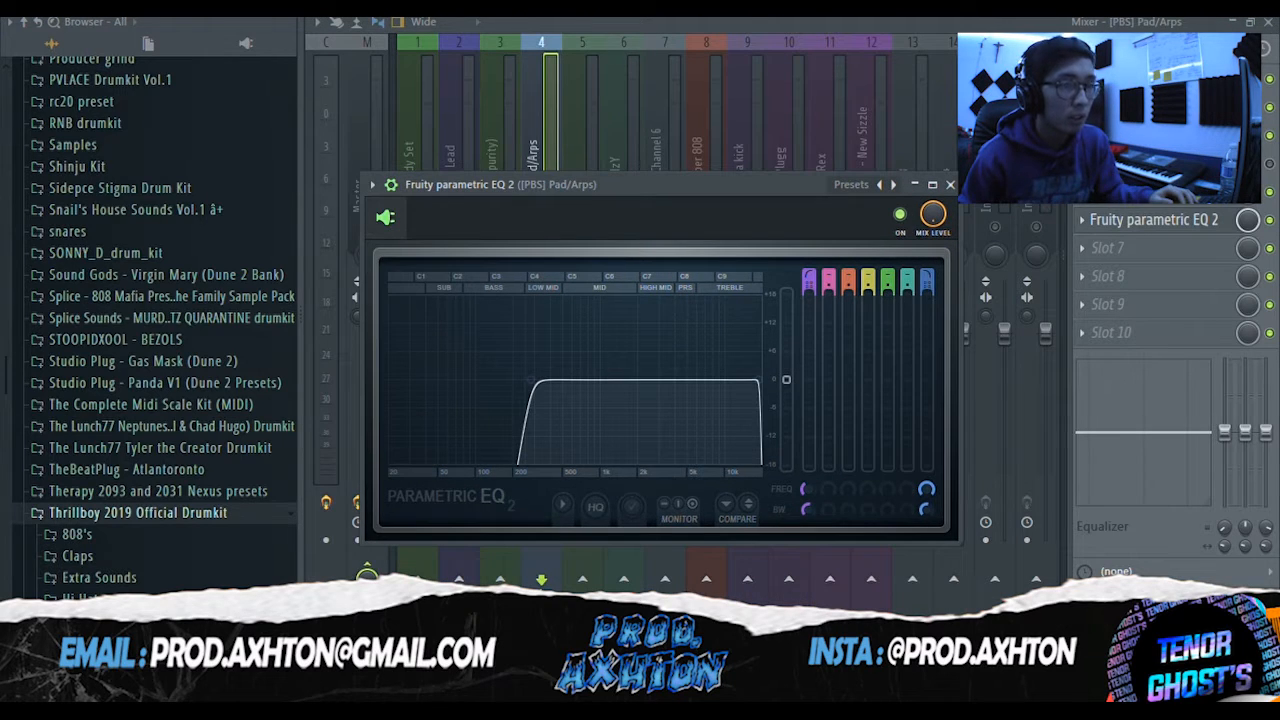
pyautogui.click(1154, 191)
pyautogui.moveTo(755, 284); pyautogui.dragTo(738, 85)
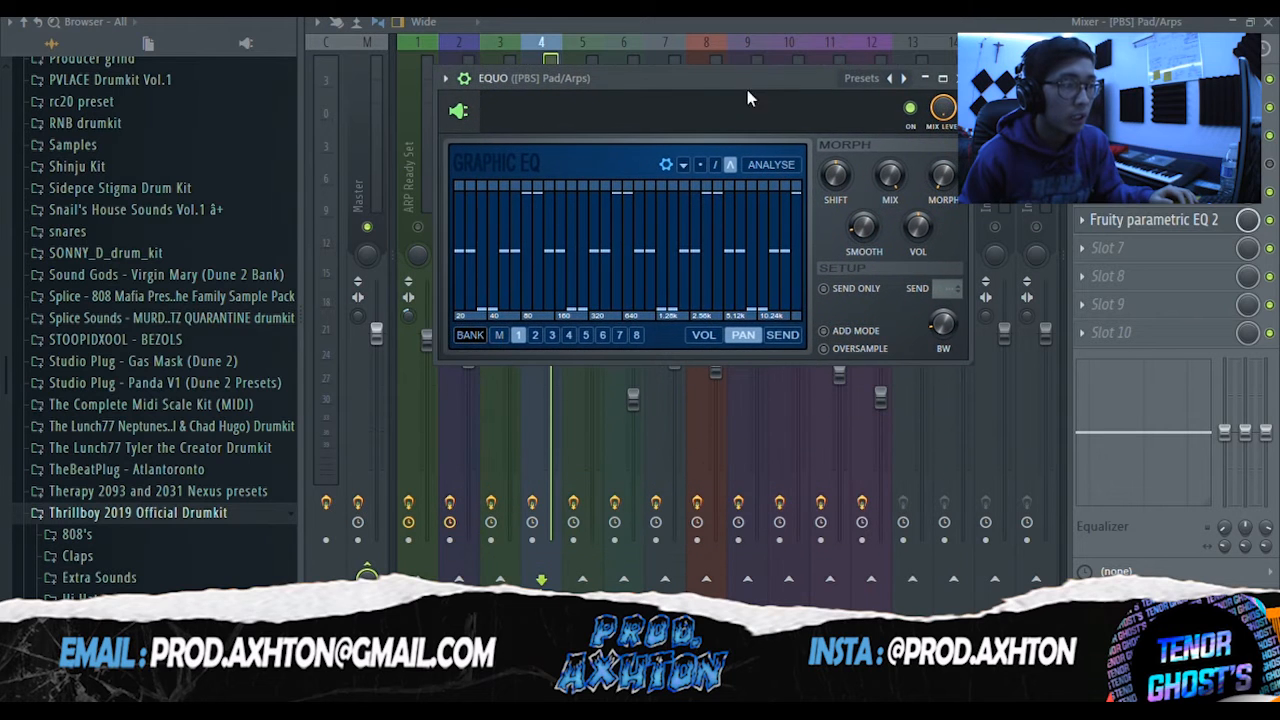
pyautogui.click(1140, 228)
pyautogui.moveTo(842, 289); pyautogui.dragTo(799, 112)
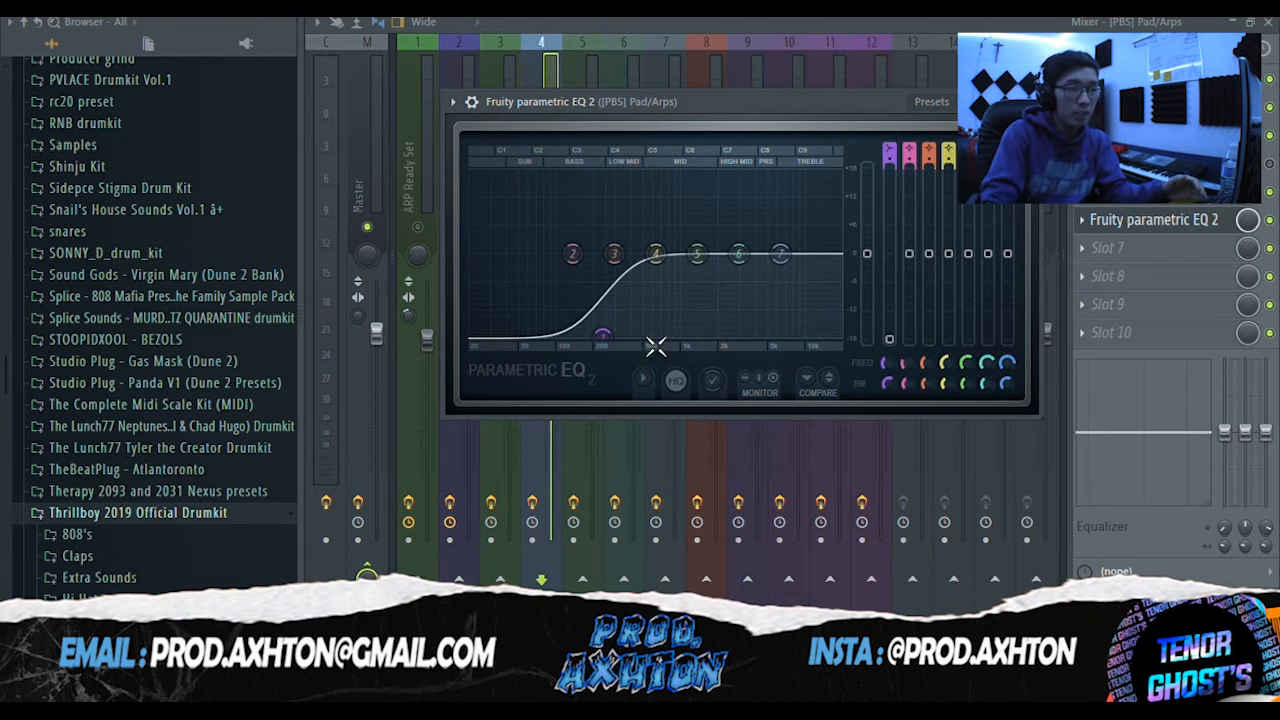
pyautogui.click(1027, 102)
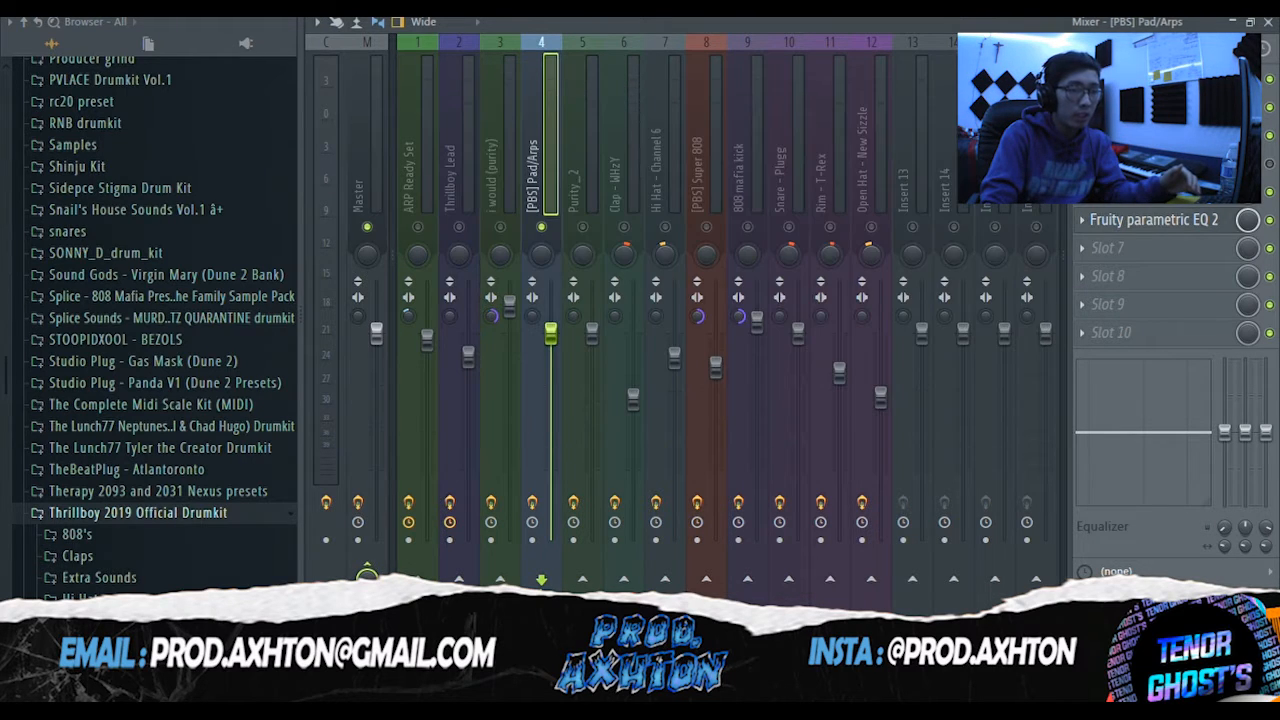
pyautogui.click(535, 503)
pyautogui.press('space')
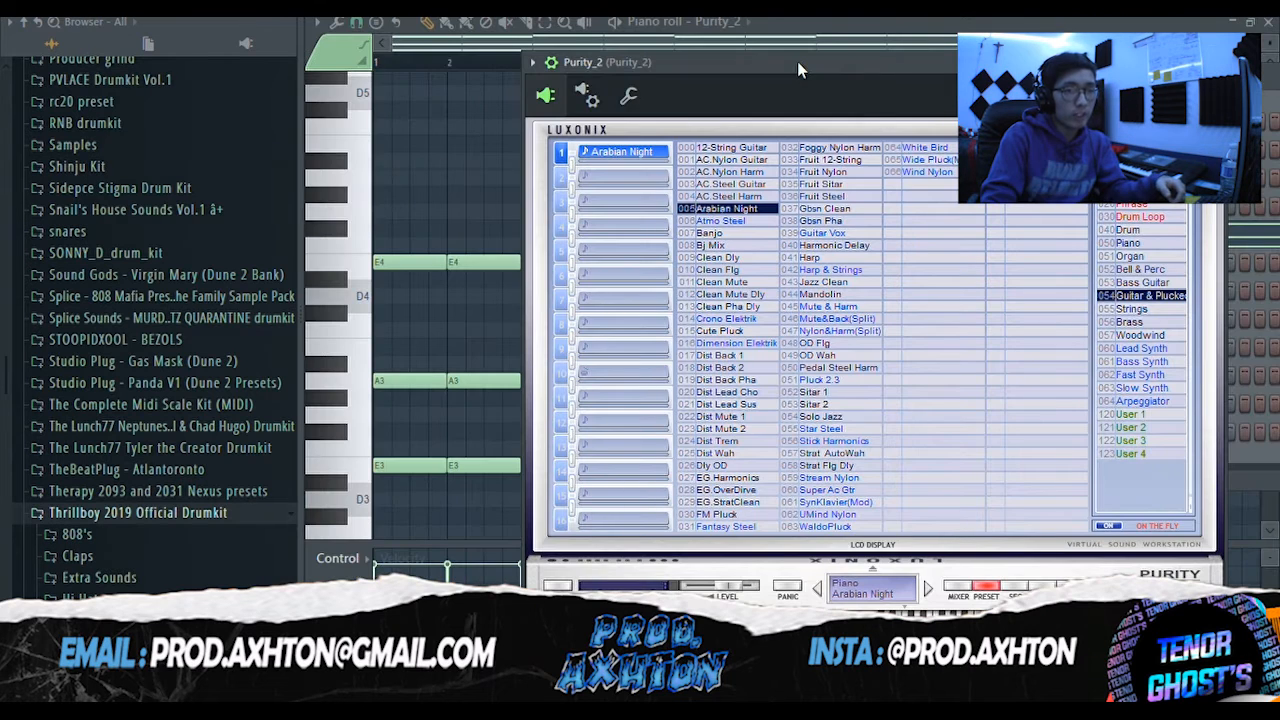
# View the Arabian Night preset in the Purity_2 instrument, then play the channel's chords in the piano roll
pyautogui.moveTo(797, 61); pyautogui.dragTo(673, 88)
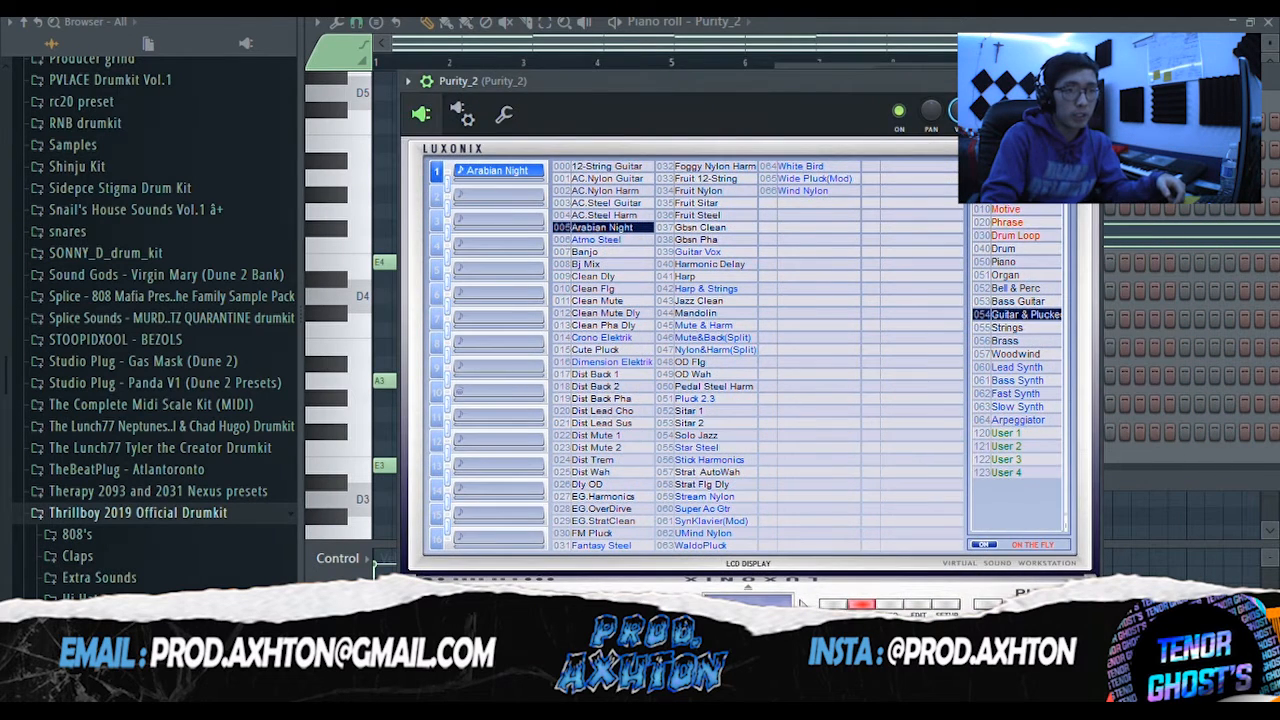
pyautogui.press('Escape')
pyautogui.click(602, 53)
pyautogui.press('space')
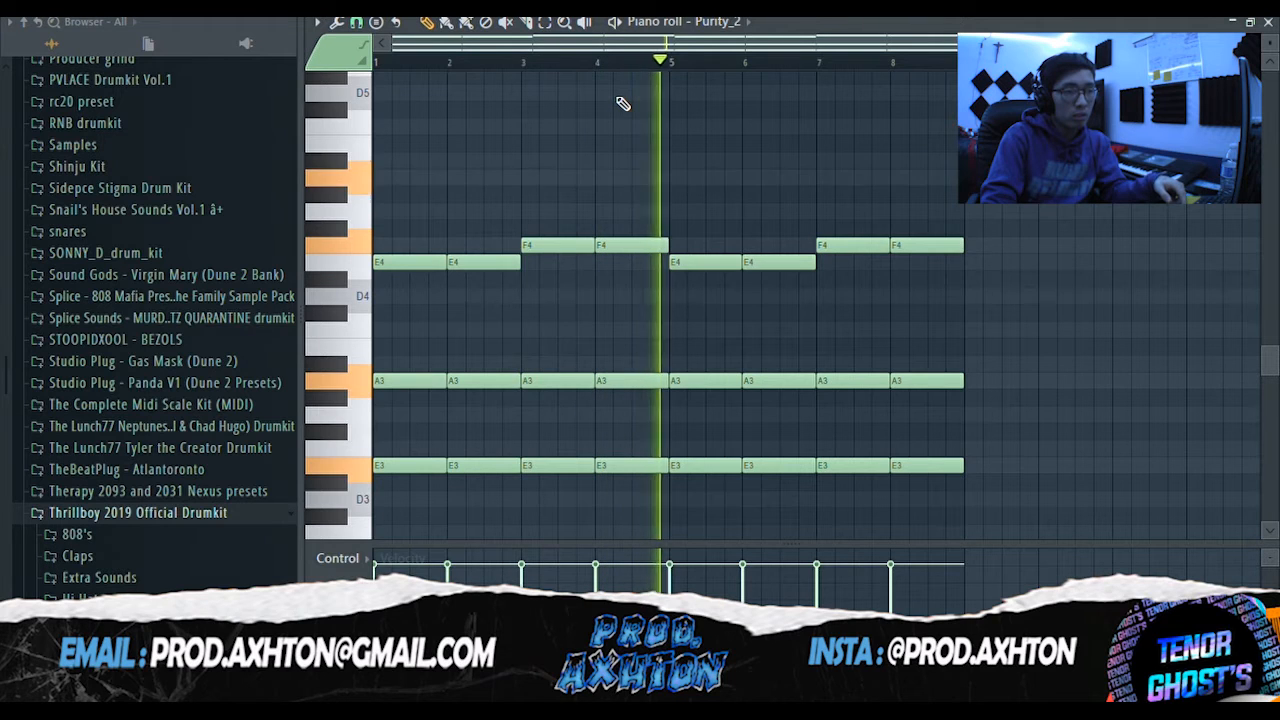
pyautogui.press('space')
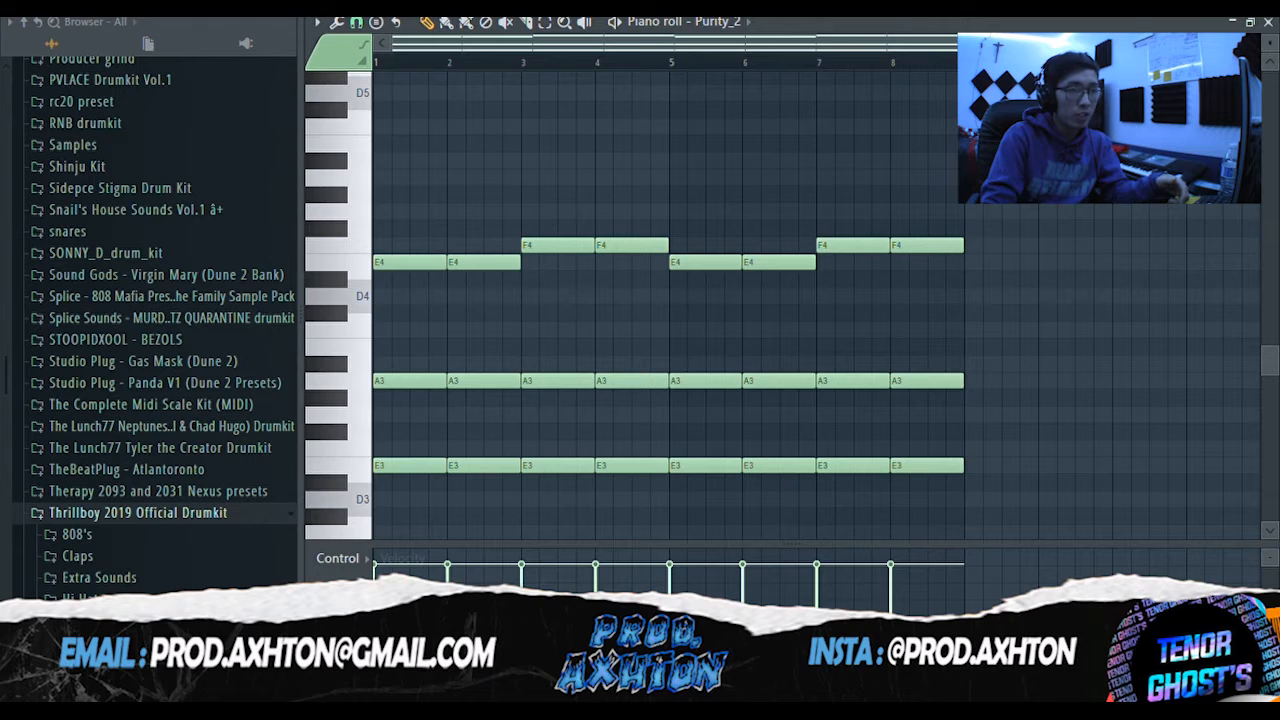
# Inspect the effects on the Purity_2 mixer track, including its Fruity parametric EQ 2 curves
pyautogui.press('F9')
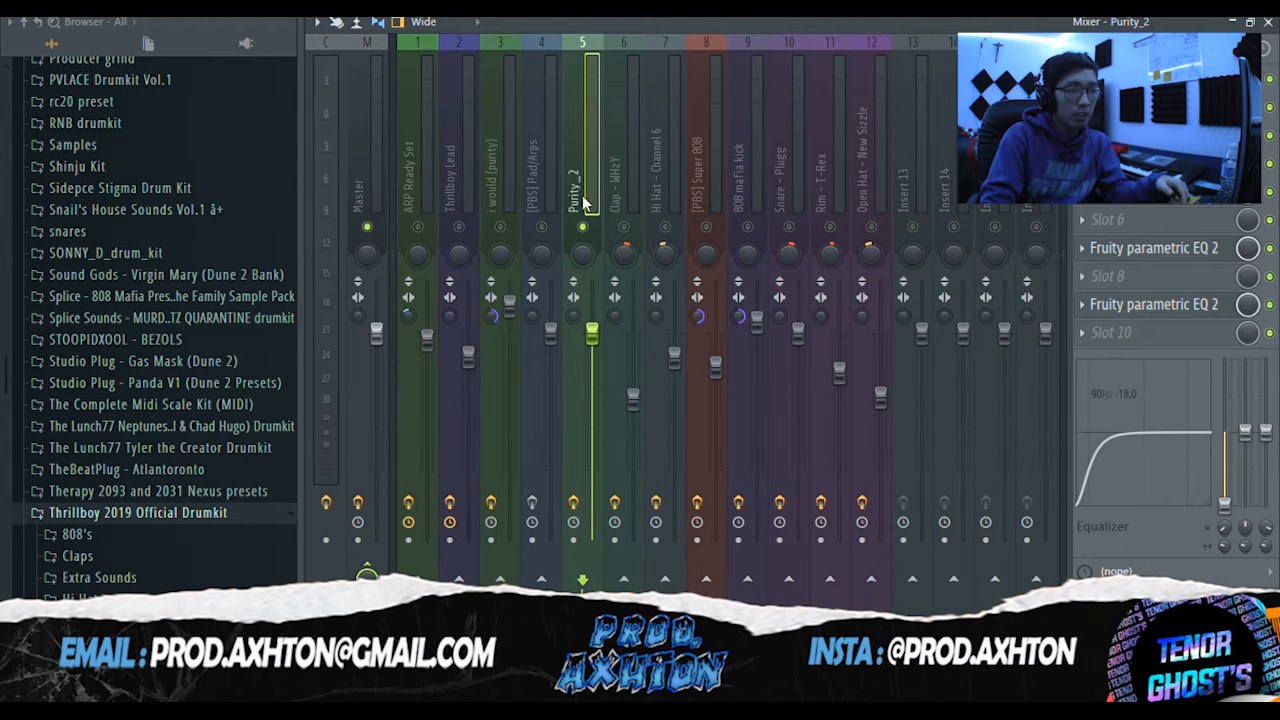
pyautogui.click(1154, 192)
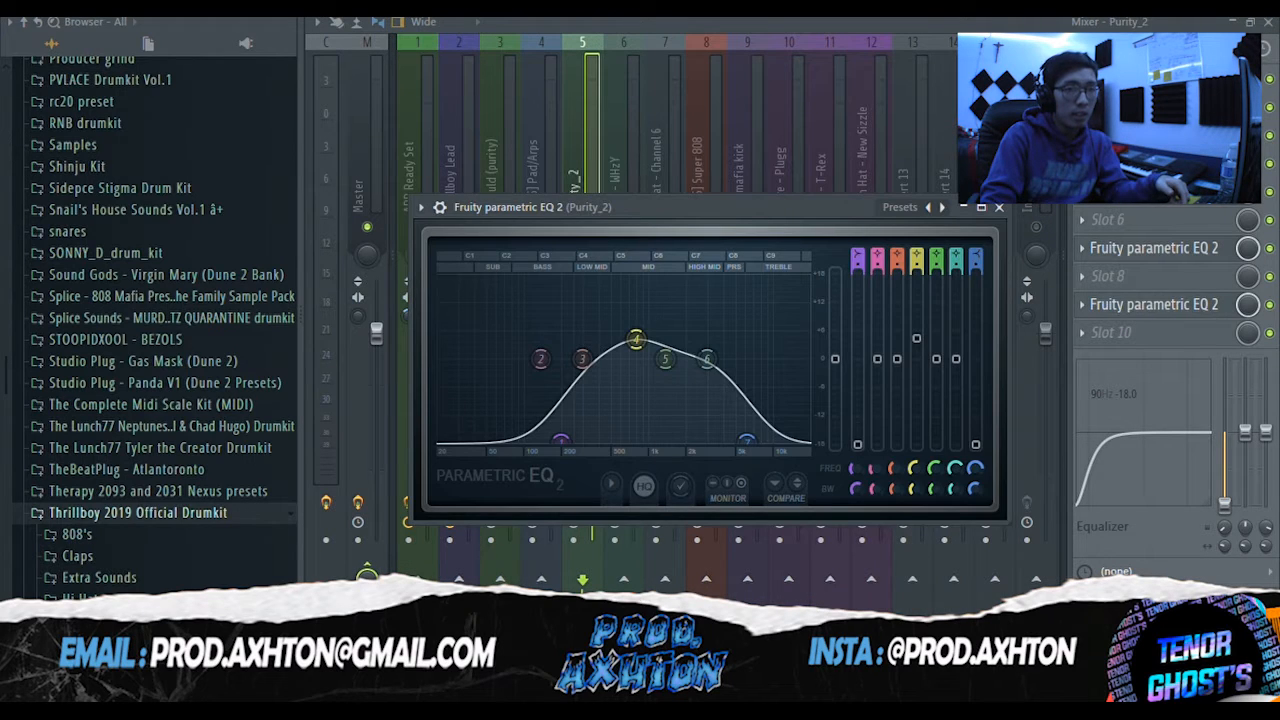
pyautogui.click(1154, 248)
pyautogui.click(1154, 248)
pyautogui.click(1154, 248)
pyautogui.click(1154, 304)
pyautogui.click(1176, 194)
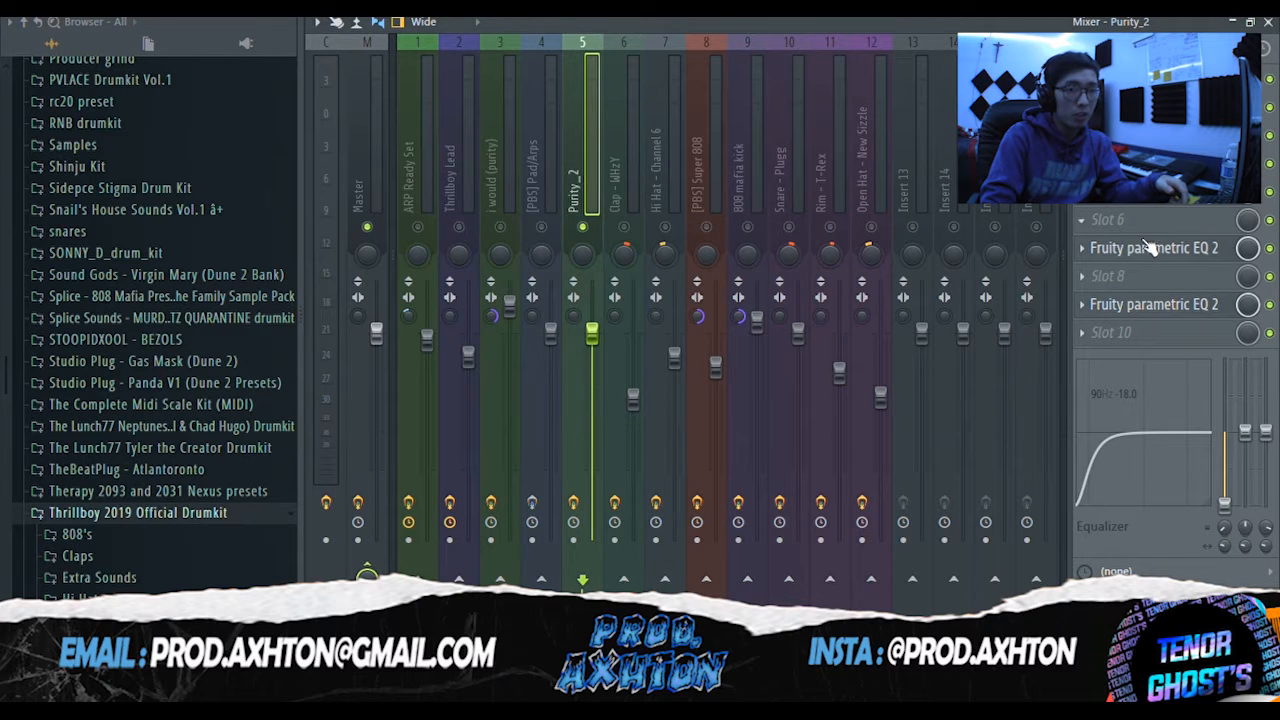
pyautogui.click(1152, 248)
pyautogui.click(926, 133)
pyautogui.click(1154, 304)
pyautogui.click(1154, 304)
# Listen to the Purity_2 track with its effects bypassed, then play the five melody tracks together in the playlist from bar 9
pyautogui.click(574, 504)
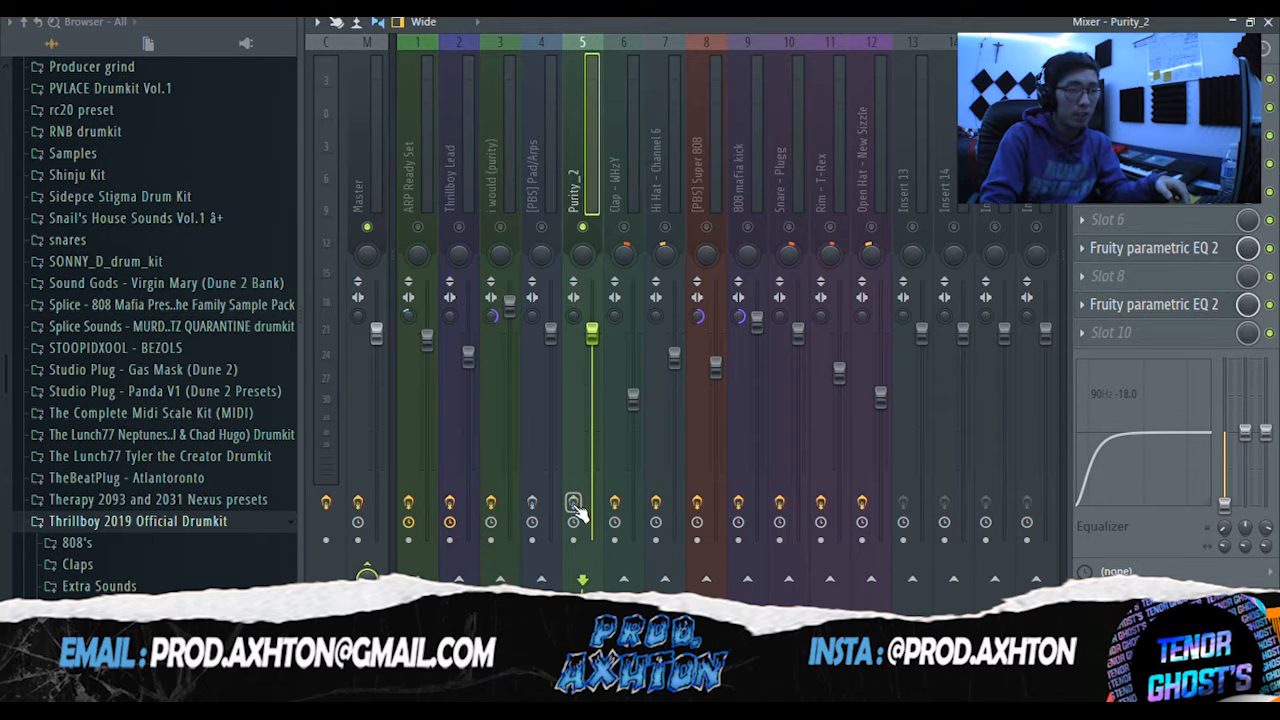
pyautogui.press('space')
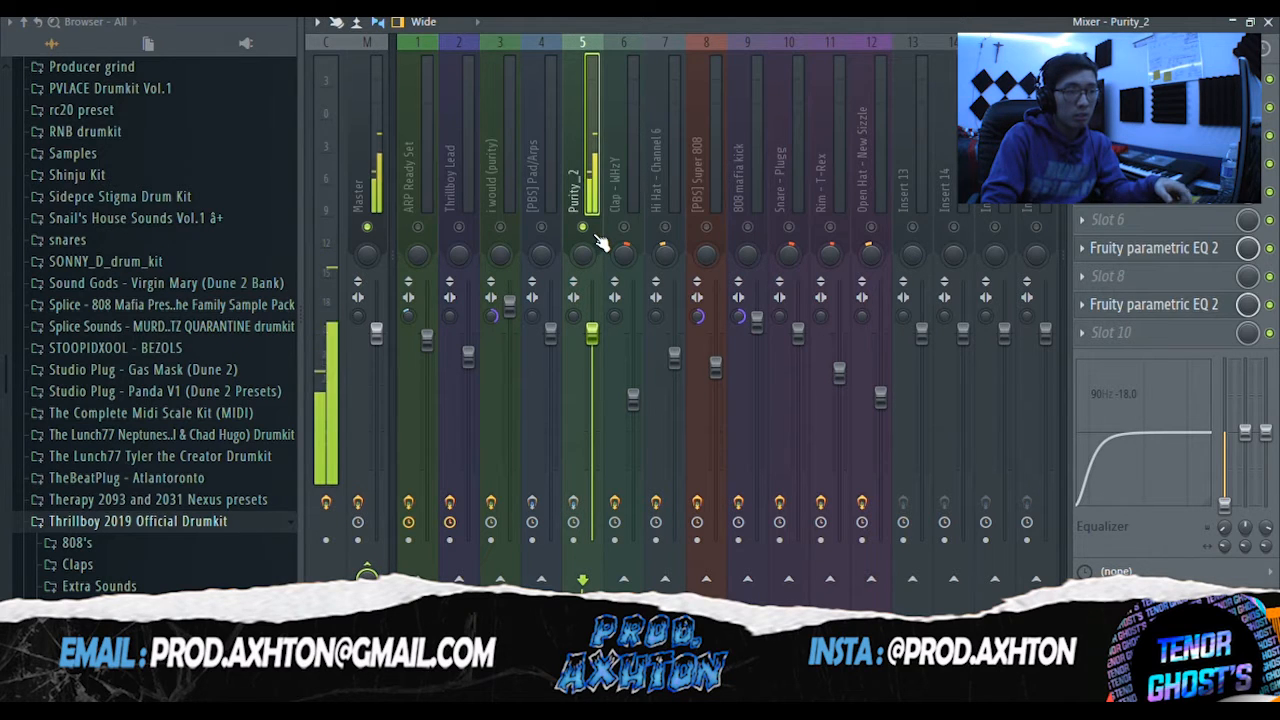
pyautogui.press('F5')
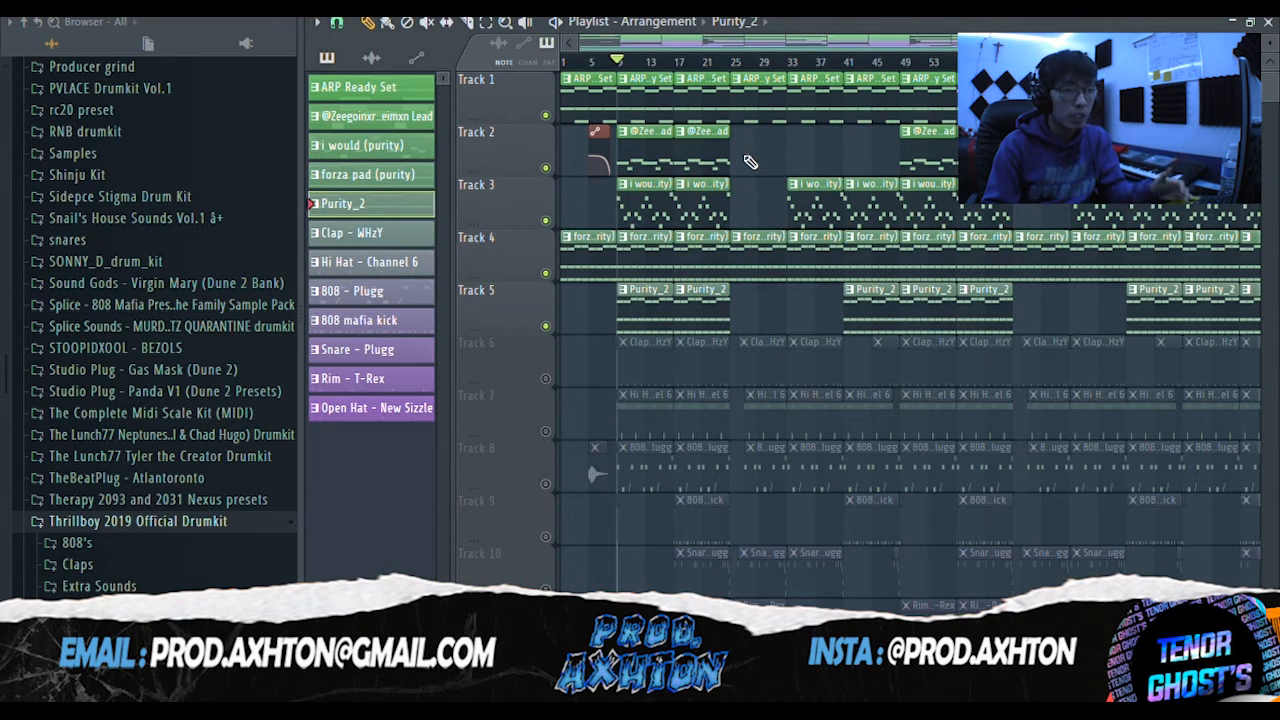
pyautogui.press('space')
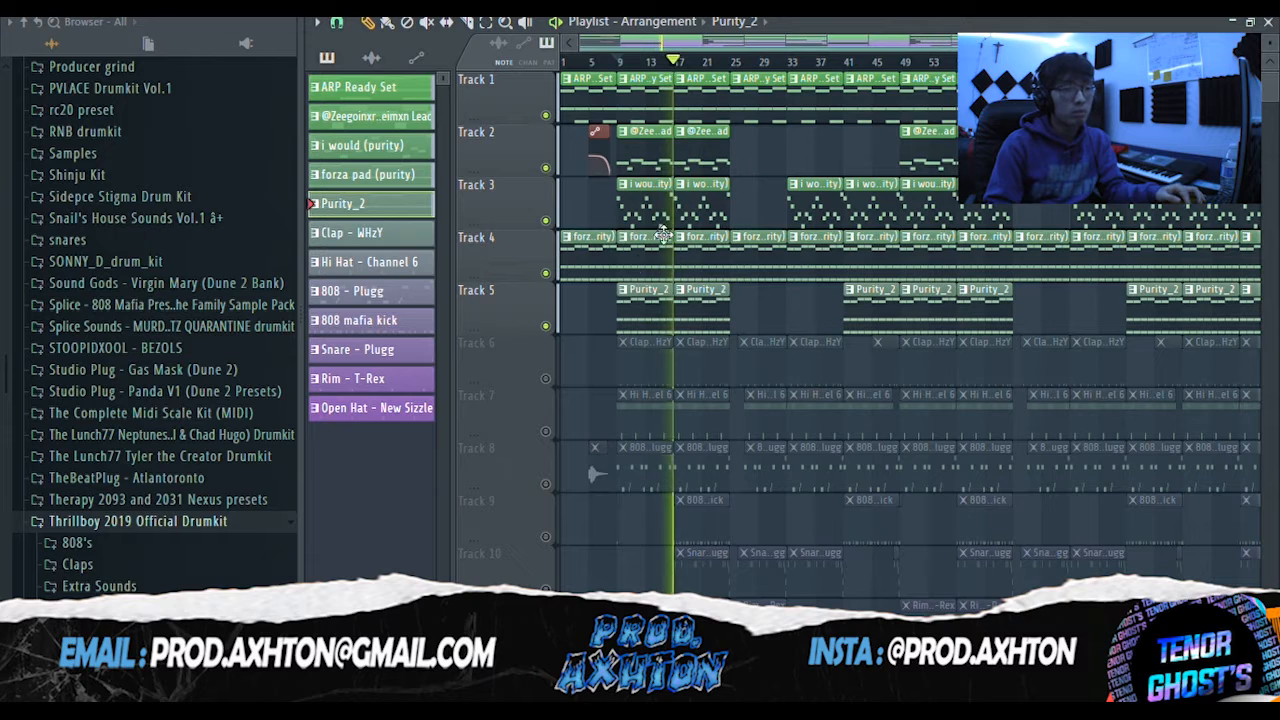
# Open the Clap - WHzY pattern from the playlist in the piano roll and play it
pyautogui.rightClick(545, 378)
pyautogui.doubleClick(645, 372)
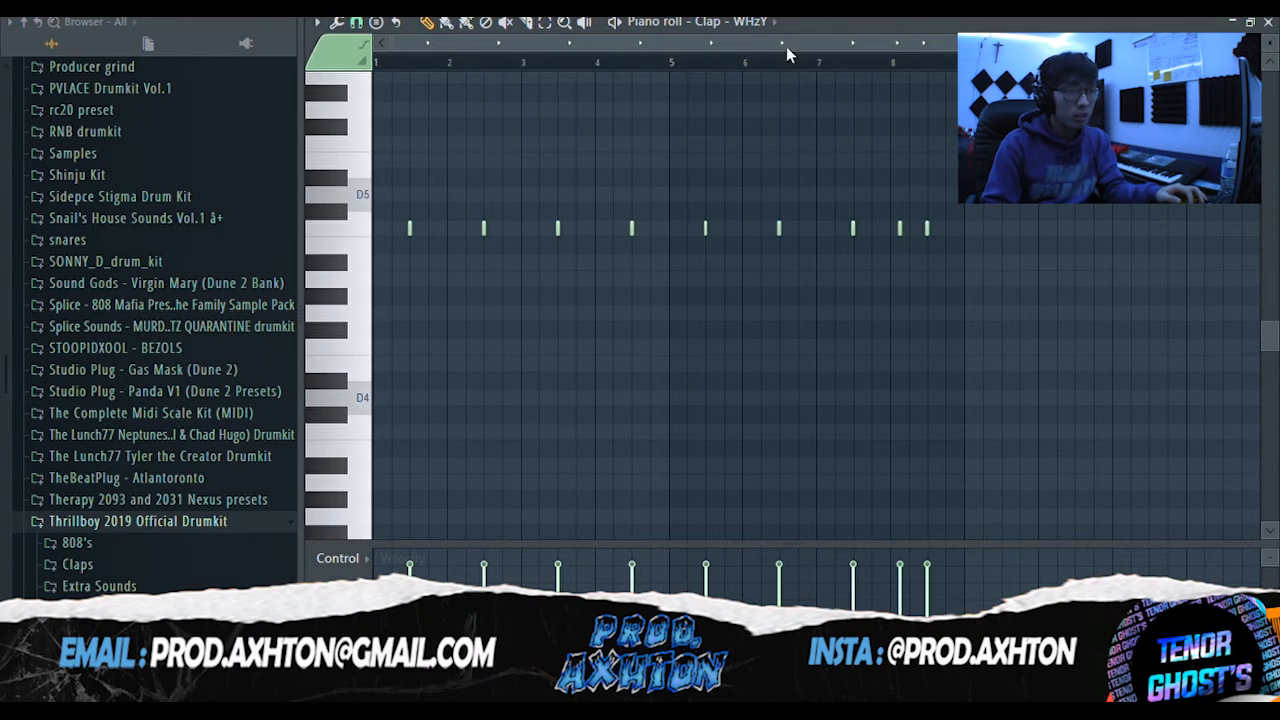
pyautogui.press('space')
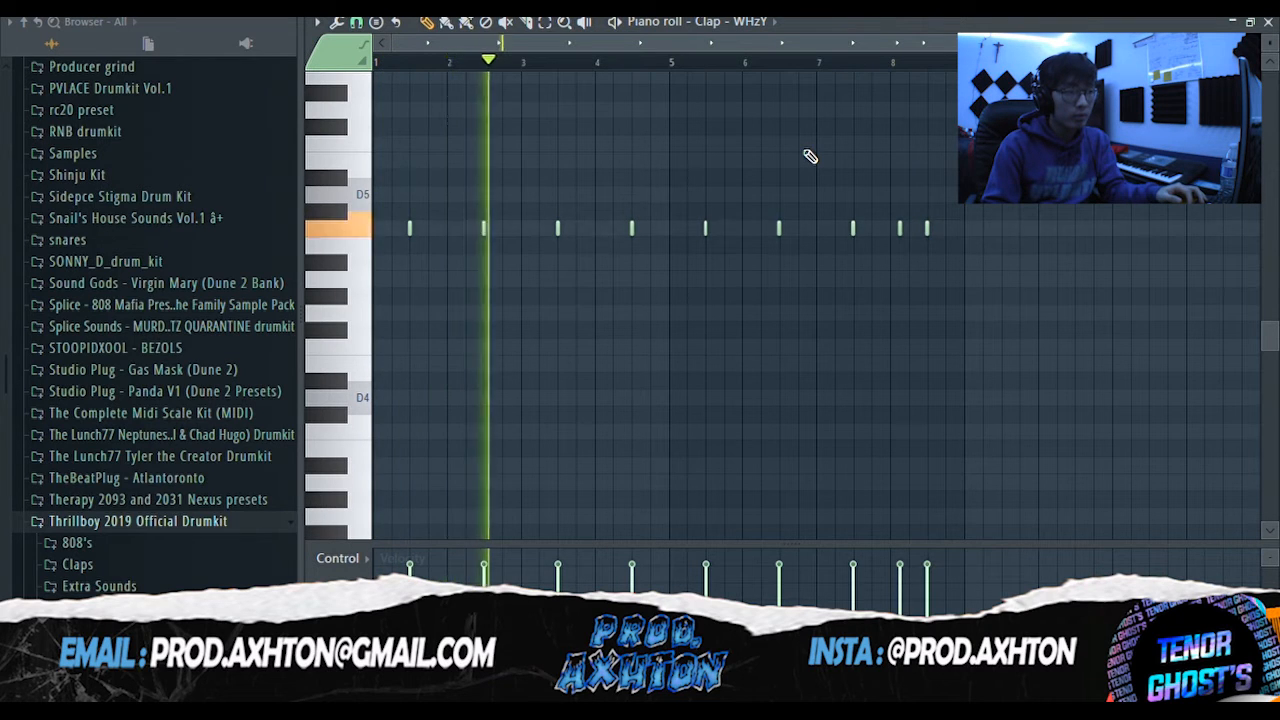
pyautogui.press('space')
pyautogui.press('F9')
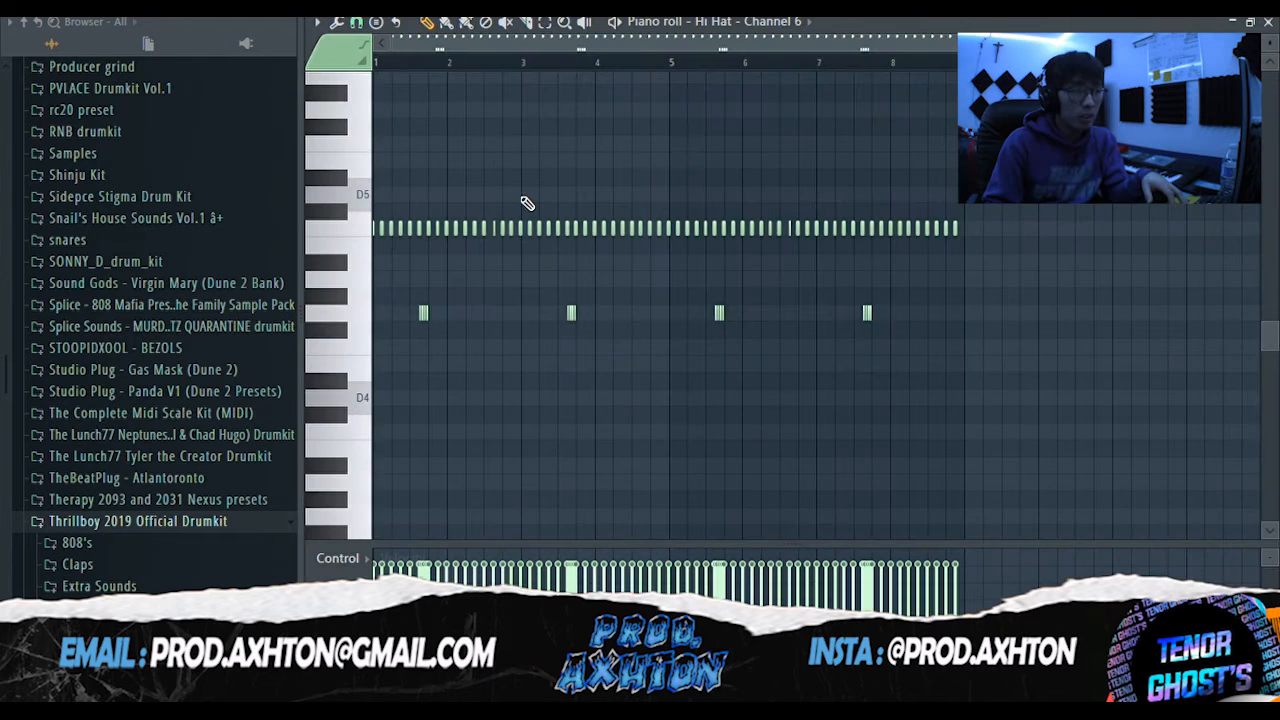
# Play the Hi Hat - Channel 6 pattern in the piano roll and review its steady hits and lower-pitched rolls
pyautogui.scroll(1, 528, 202)
pyautogui.press('space')
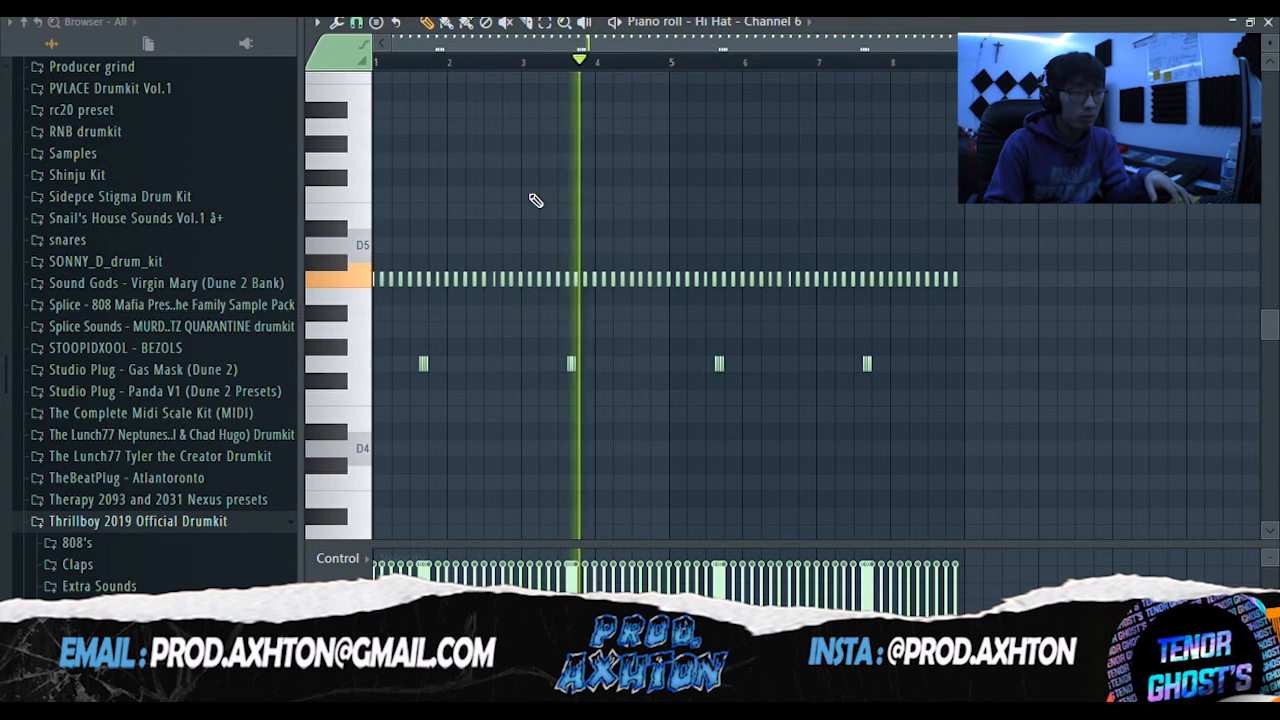
pyautogui.press('space')
# Inspect the Fruity Fast Dist, Effectrix and Fruity parametric EQ 2 settings on the Hi Hat - Channel 6 mixer track
pyautogui.press('F9')
pyautogui.click(1153, 163)
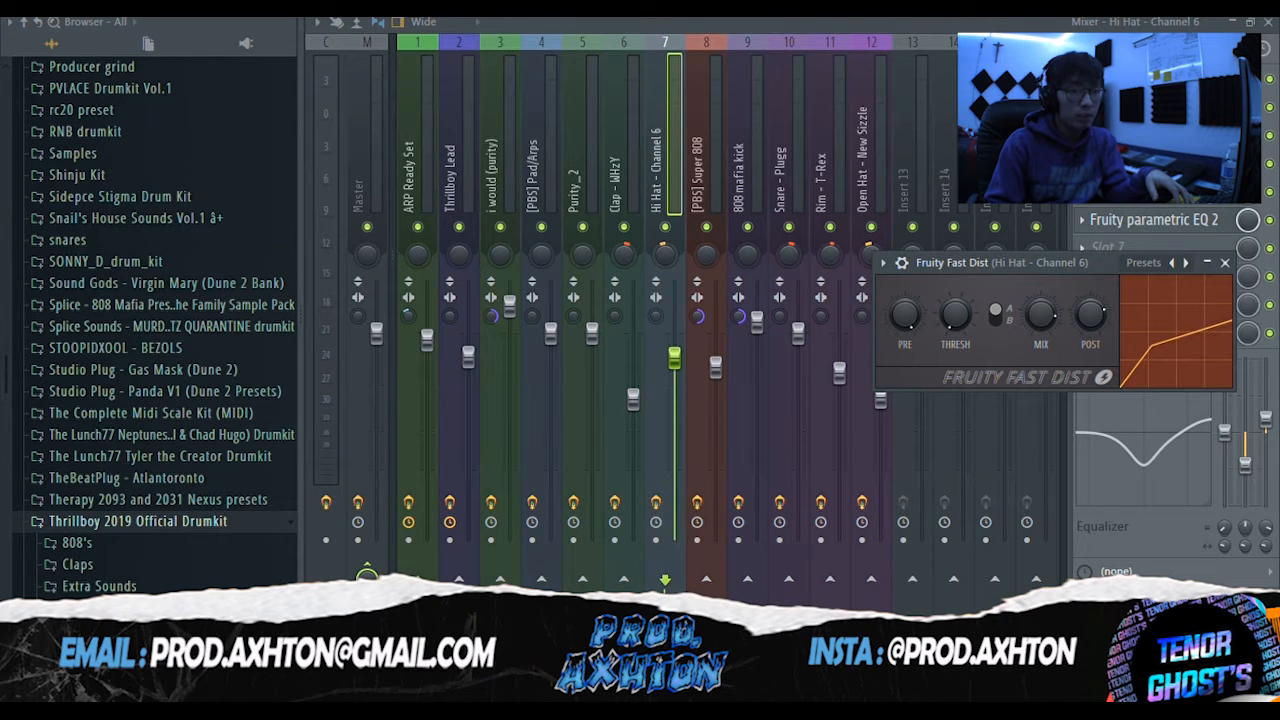
pyautogui.click(1153, 191)
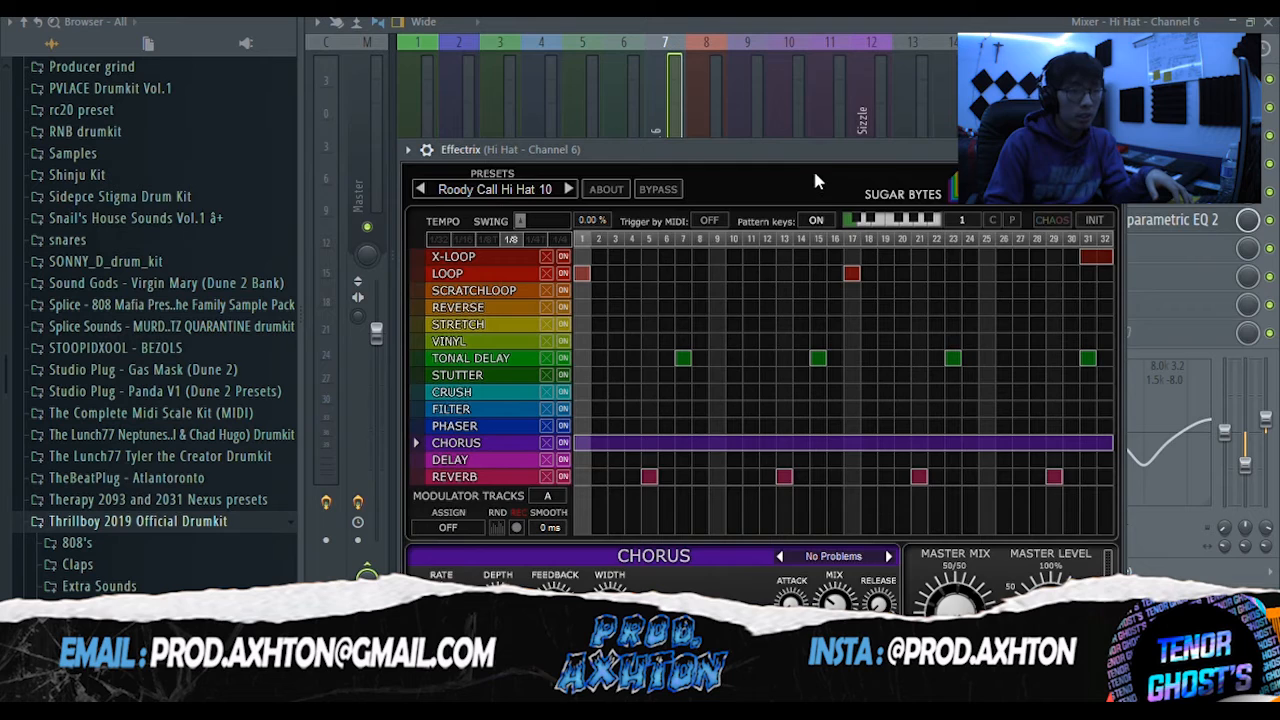
pyautogui.moveTo(815, 180); pyautogui.dragTo(698, 133)
pyautogui.click(1137, 222)
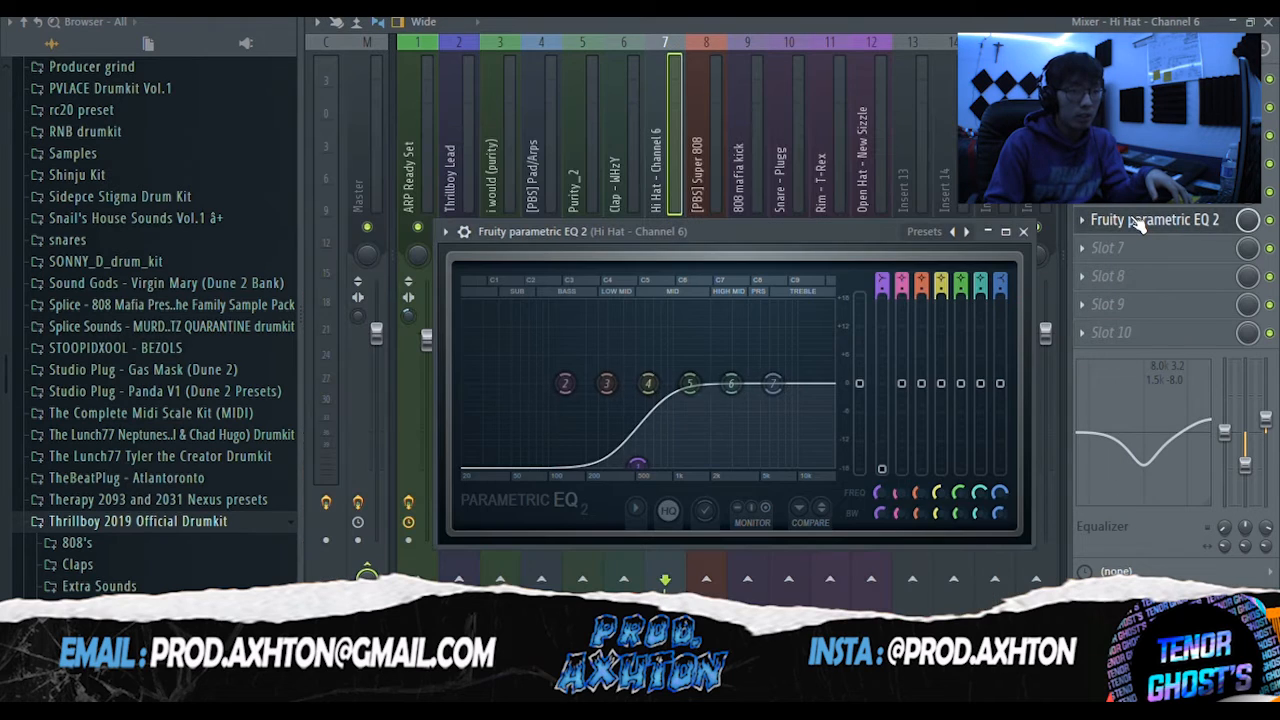
pyautogui.click(1023, 232)
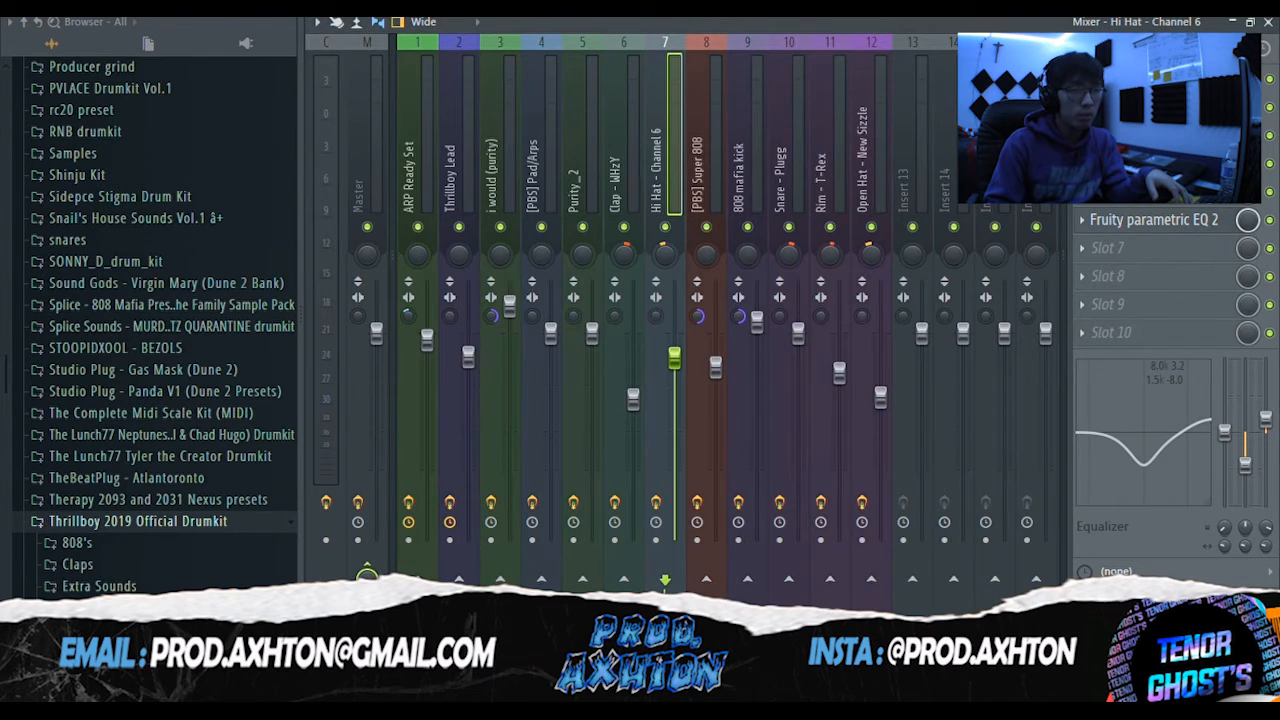
# Play the 808 - Plugg pattern in the piano roll and inspect the Fruity parametric EQ 2 on the [PBS] Super 808 mixer track
pyautogui.press('F7')
pyautogui.press('space')
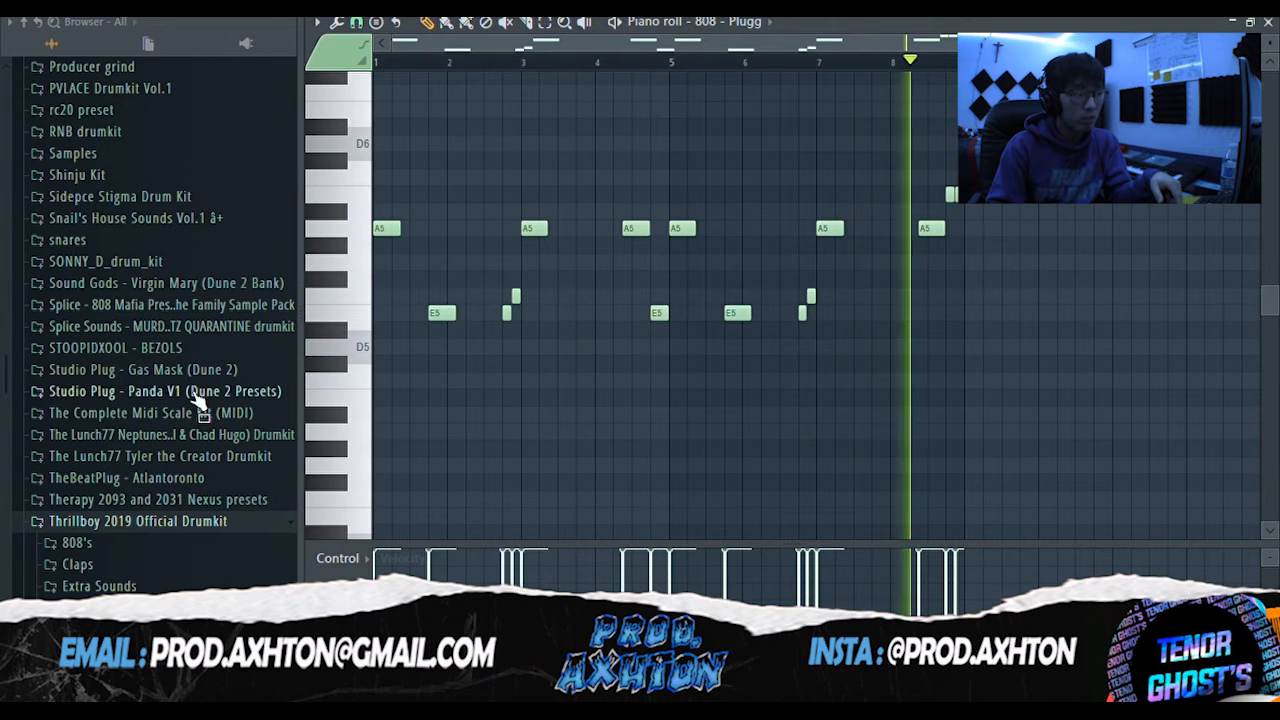
pyautogui.scroll(2, 203, 390)
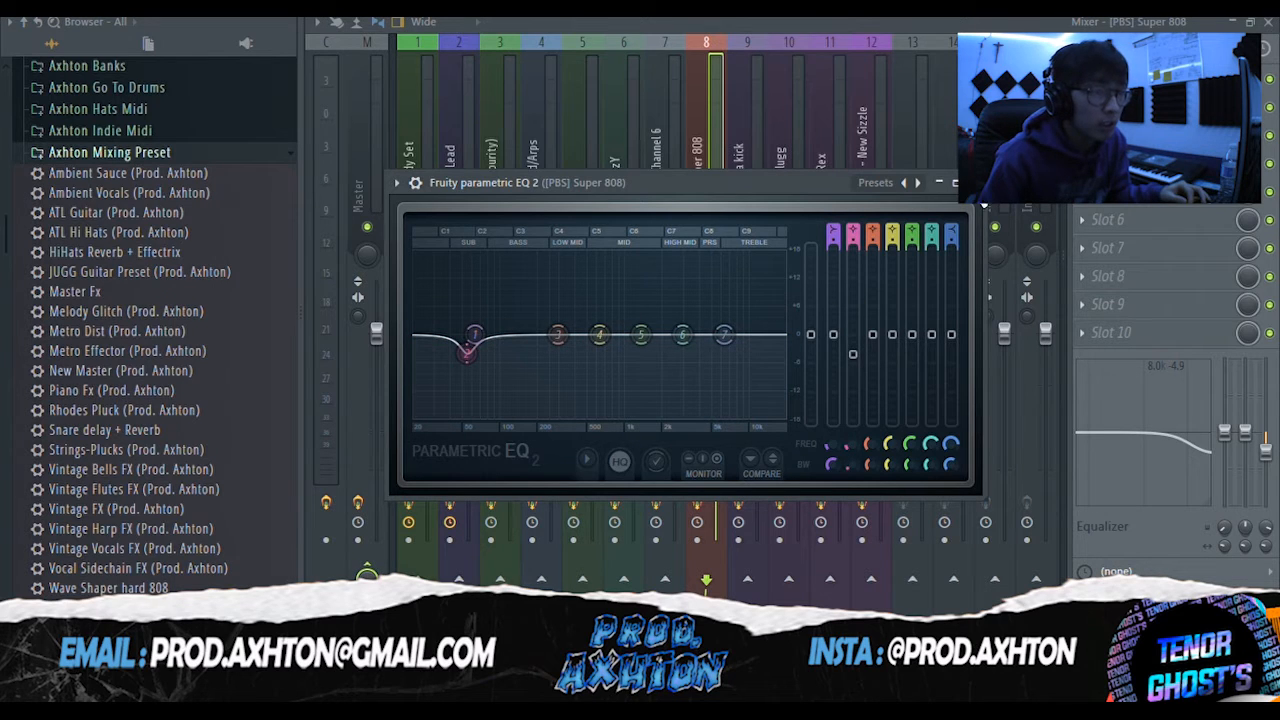
pyautogui.click(972, 183)
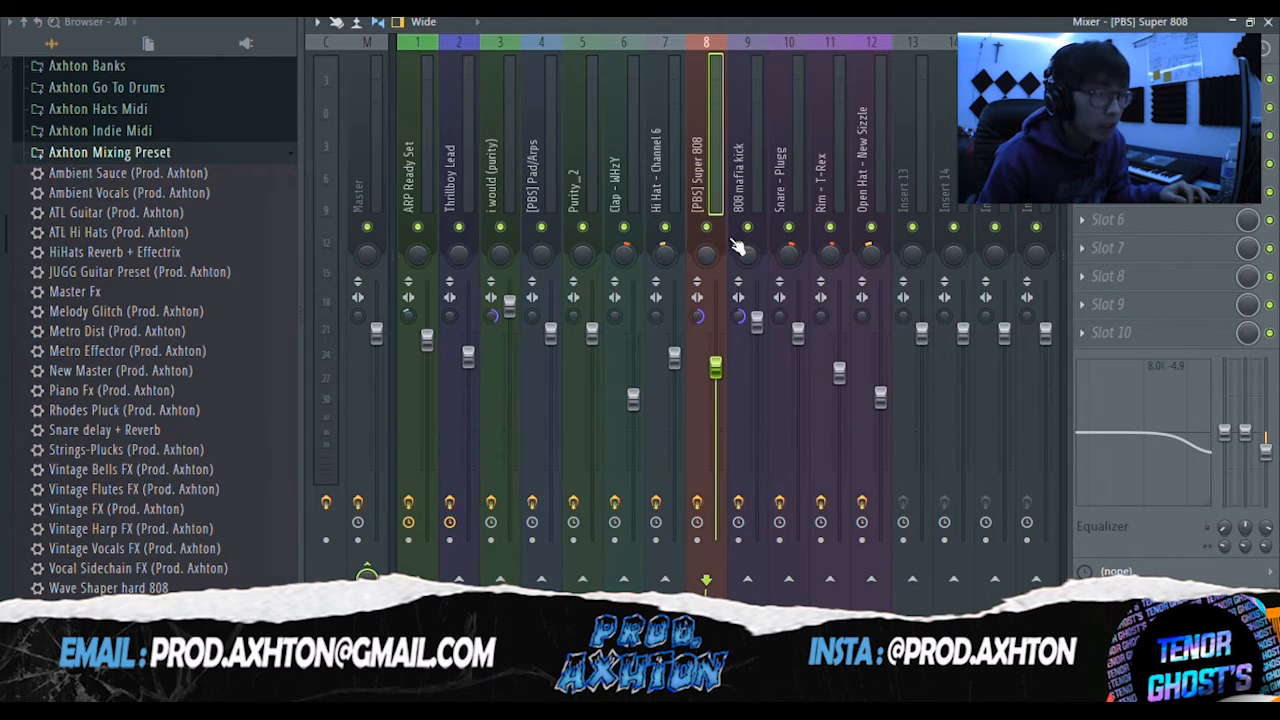
# Play the 808 mafia kick pattern in the piano roll and inspect the Fruity parametric EQ 2 on its mixer track
pyautogui.press('F7')
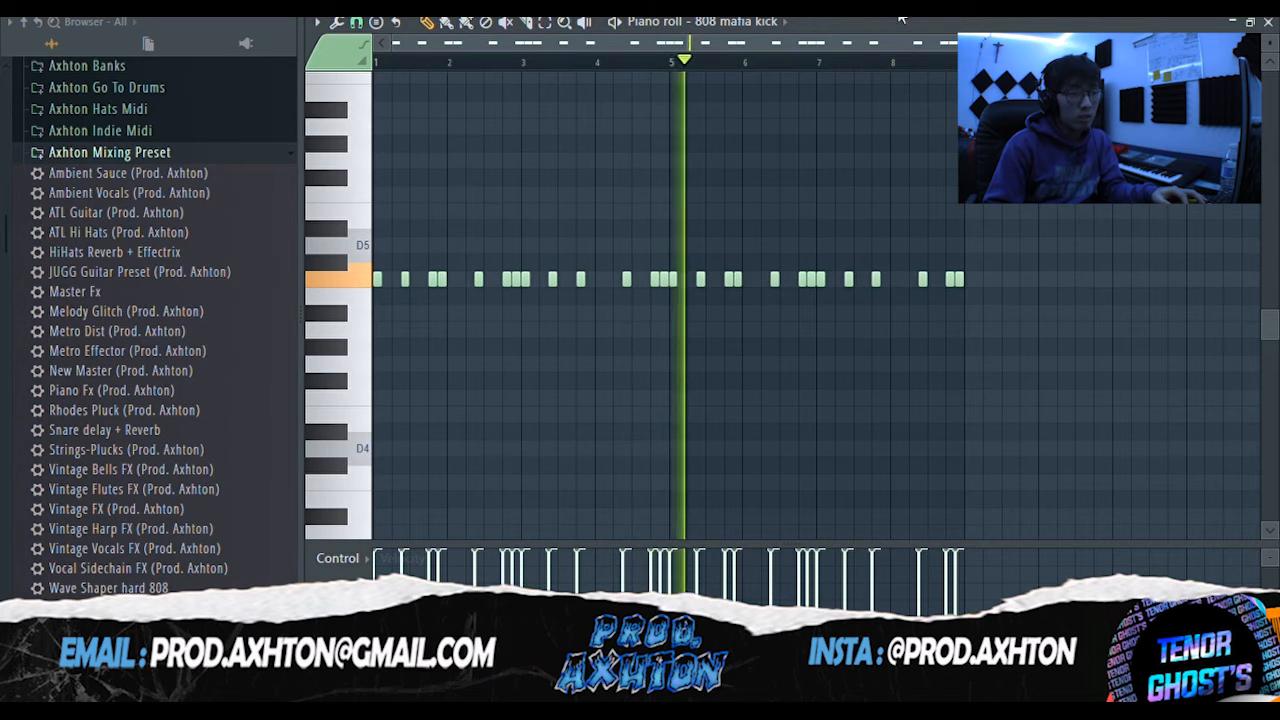
pyautogui.press('space')
pyautogui.press('F5')
pyautogui.press('F9')
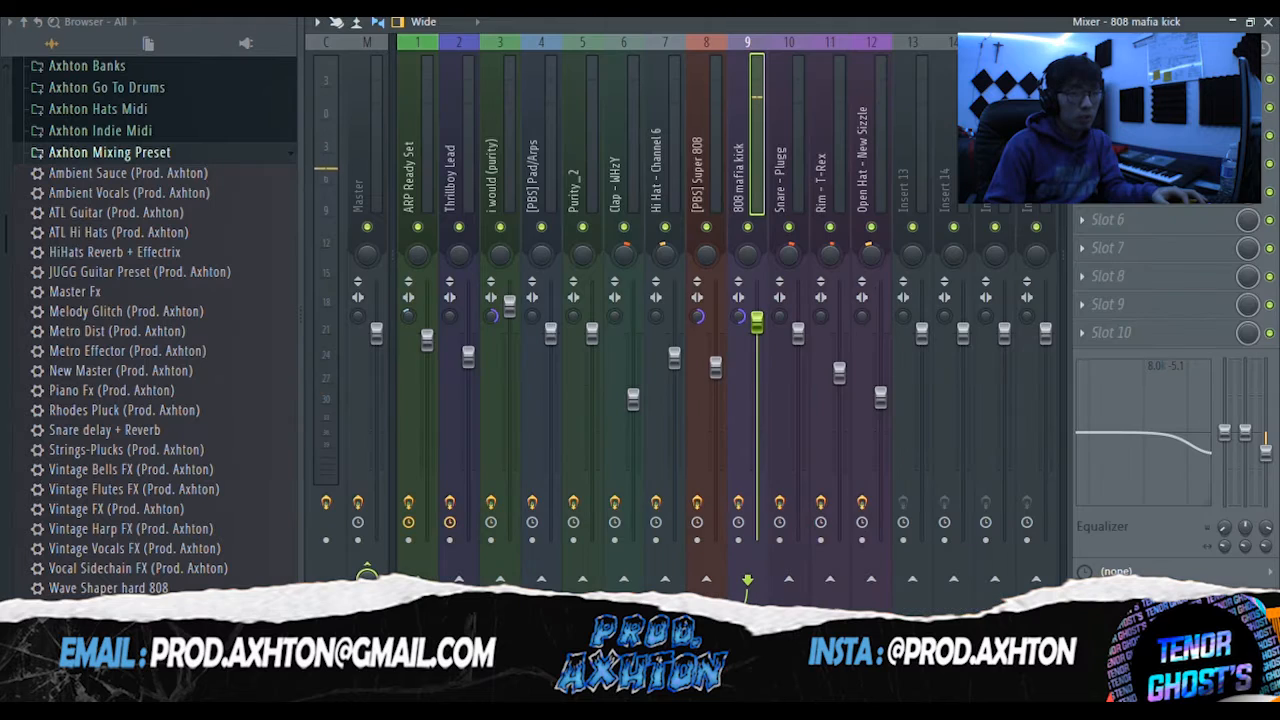
pyautogui.click(1120, 80)
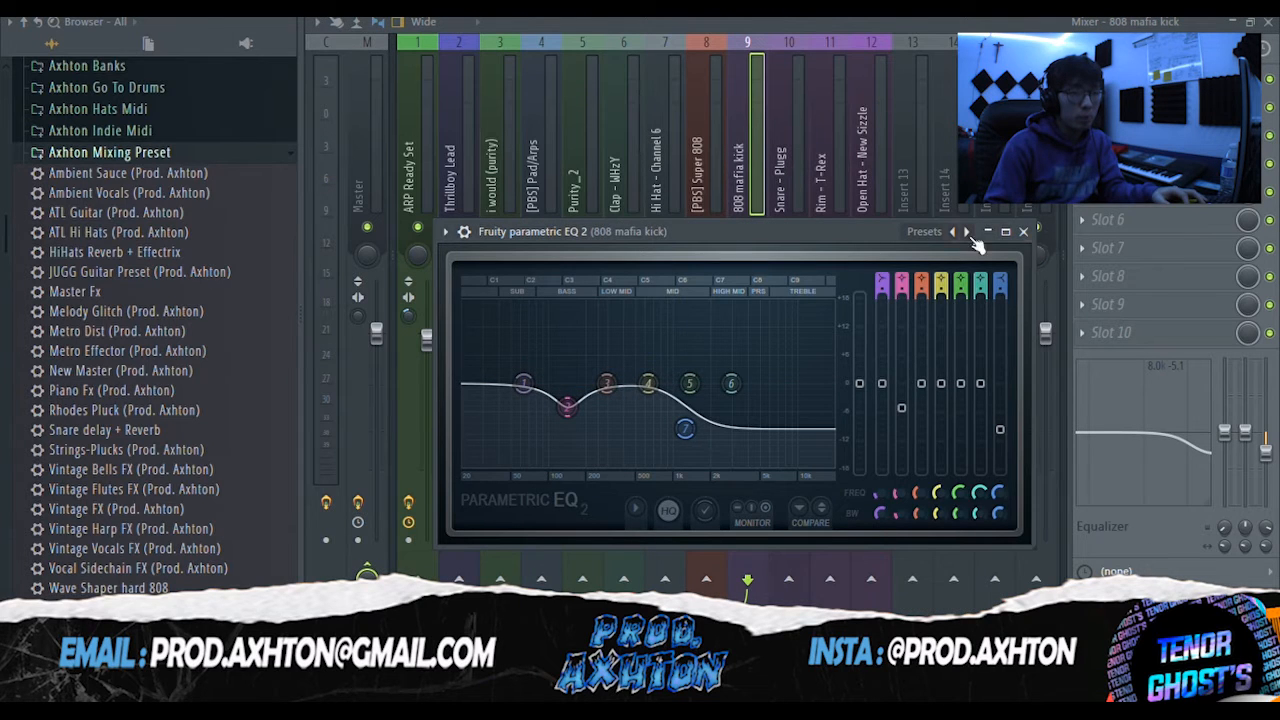
pyautogui.click(1024, 231)
# Play the Snare - Plugg pattern in the piano roll and examine its offset hits and the descending roll in bar 8
pyautogui.press('F7')
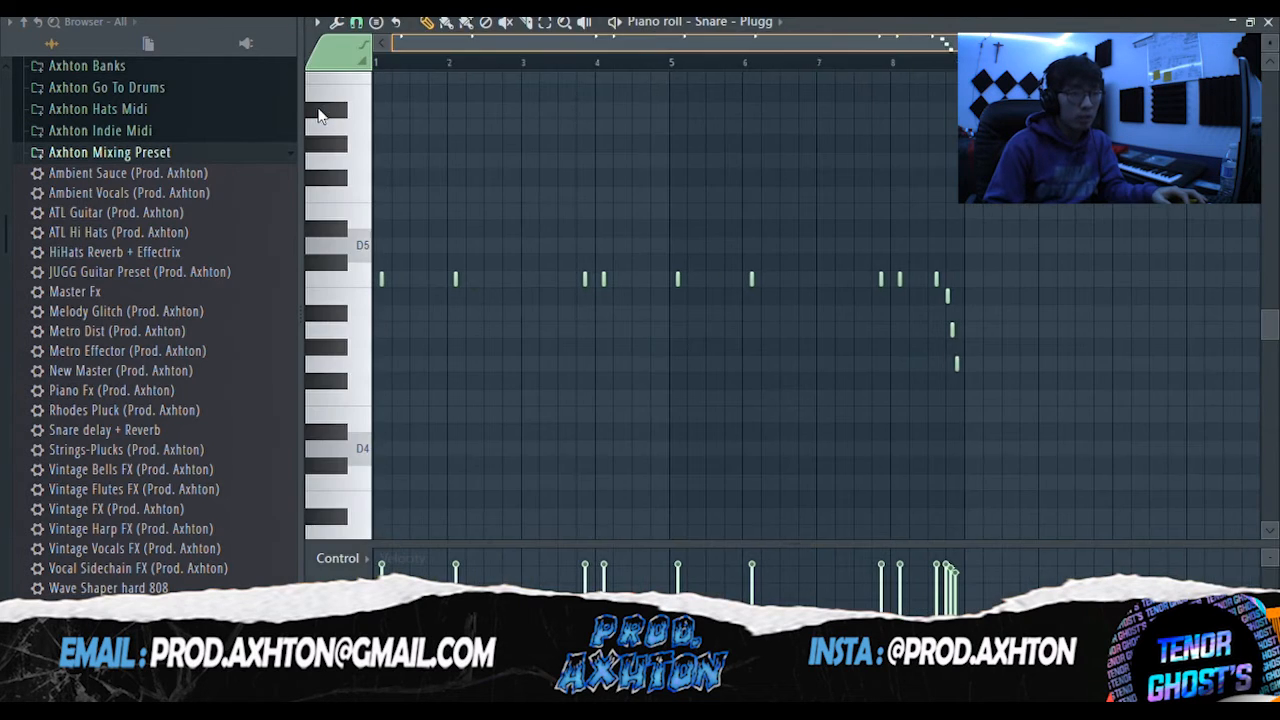
pyautogui.press('space')
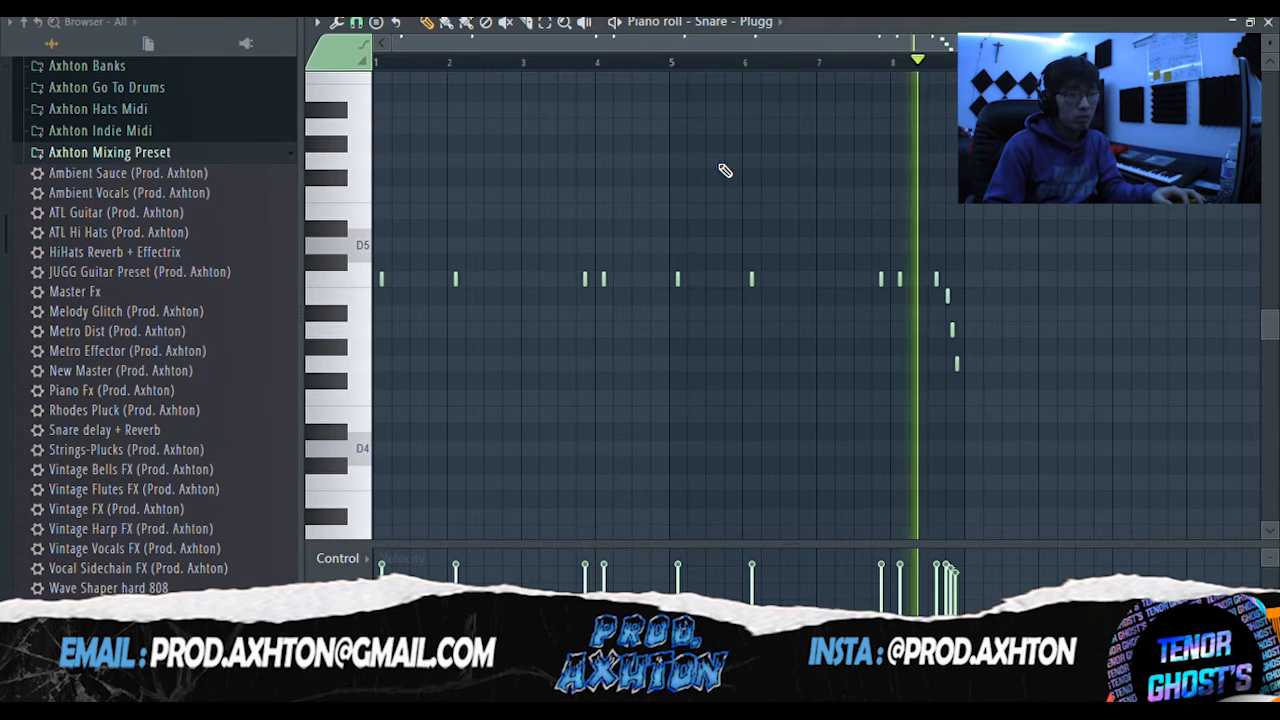
pyautogui.press('space')
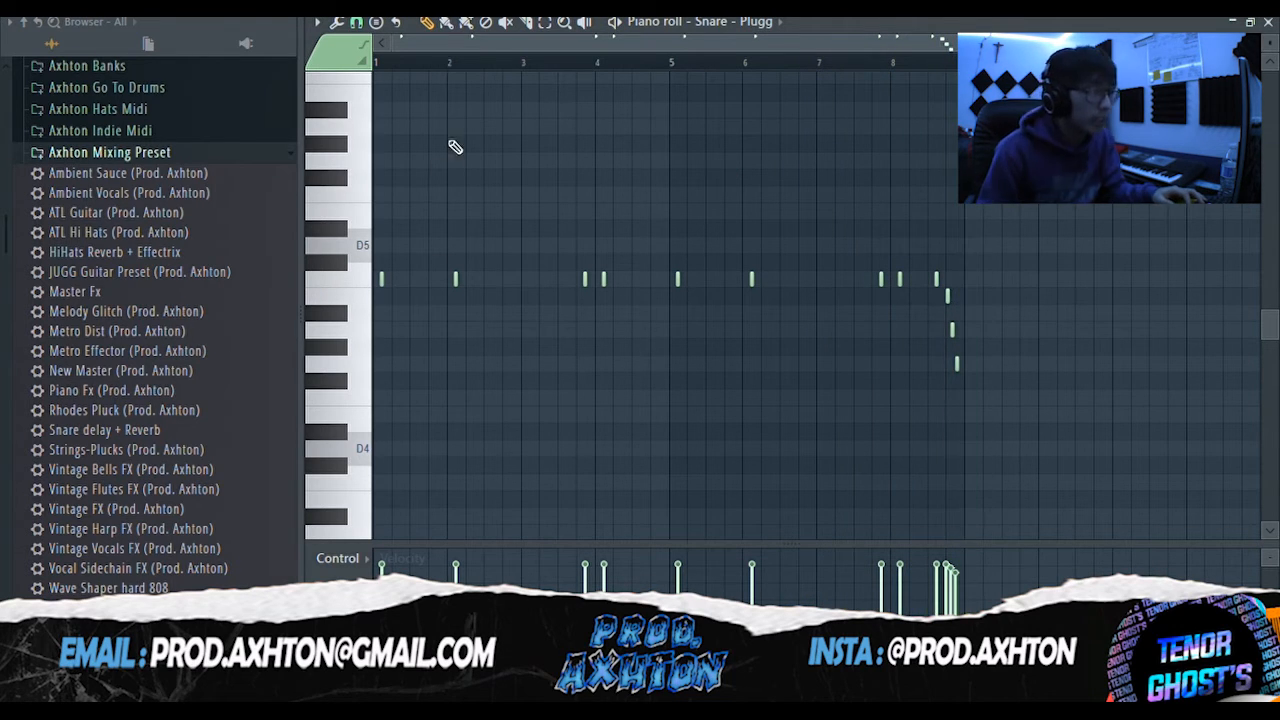
pyautogui.scroll(3, 388, 293)
pyautogui.moveTo(549, 46); pyautogui.dragTo(520, 50)
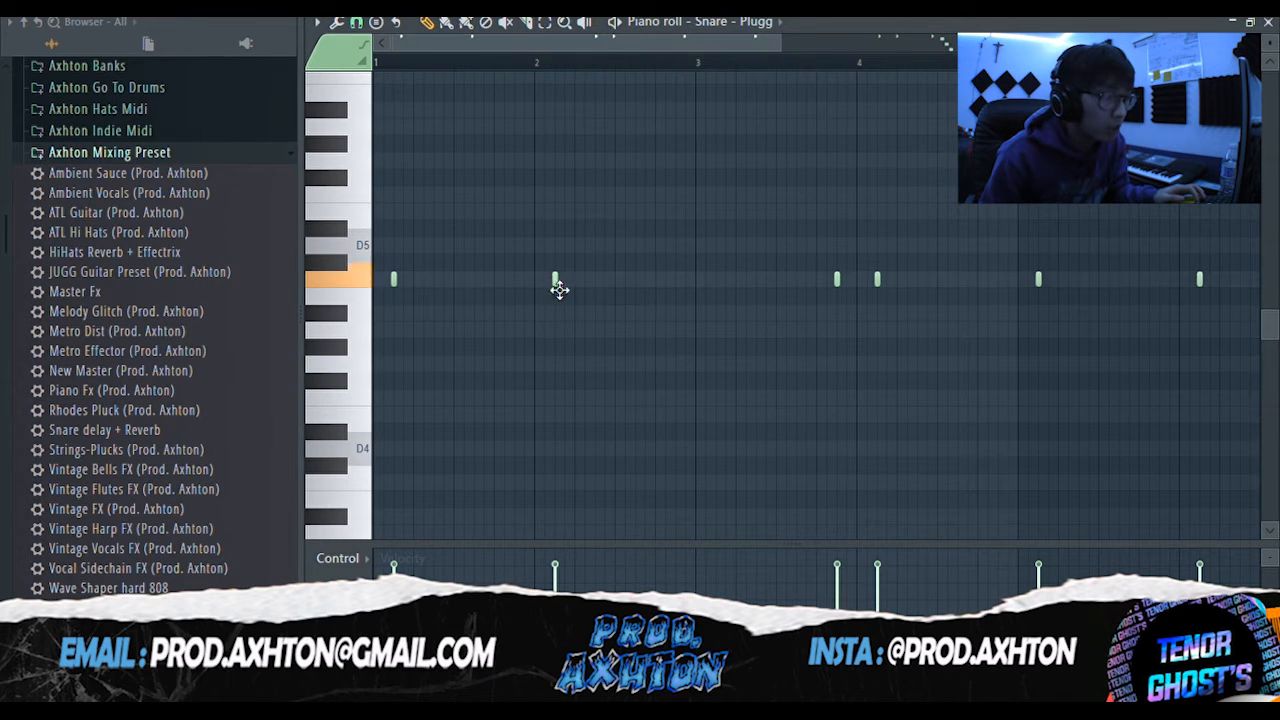
pyautogui.scroll(-3, 559, 289)
pyautogui.press('space')
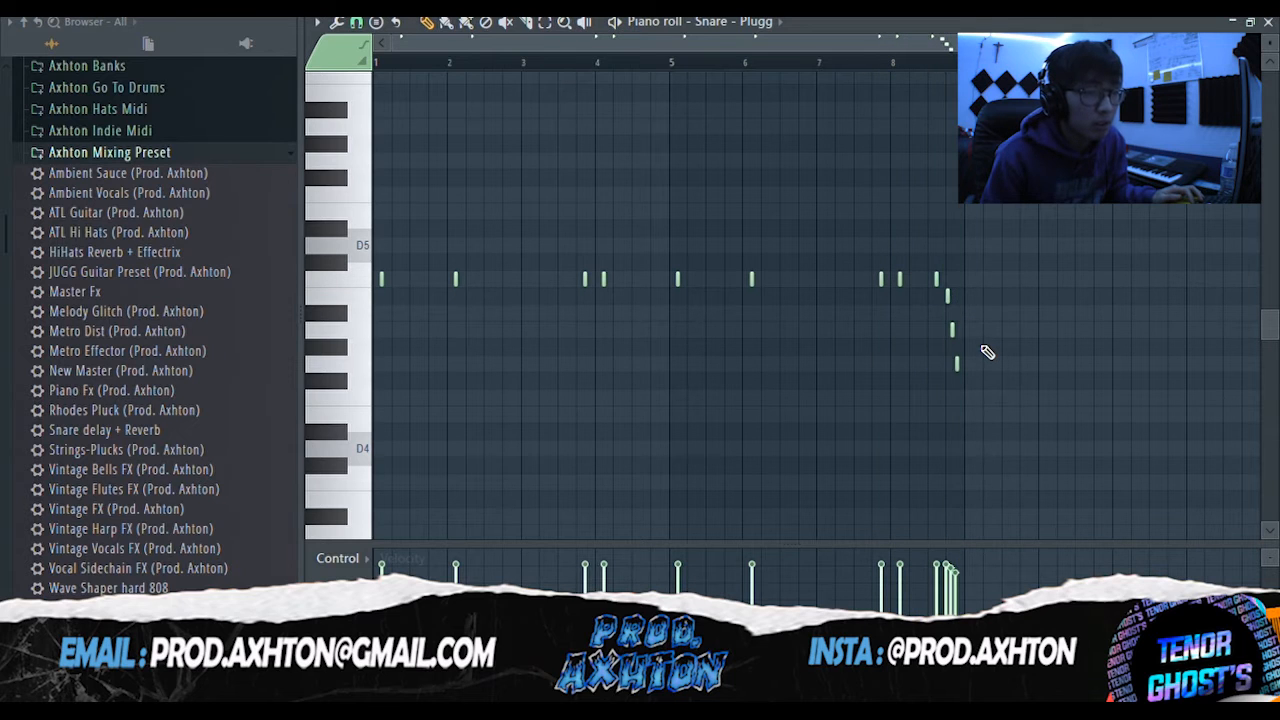
pyautogui.press('F9')
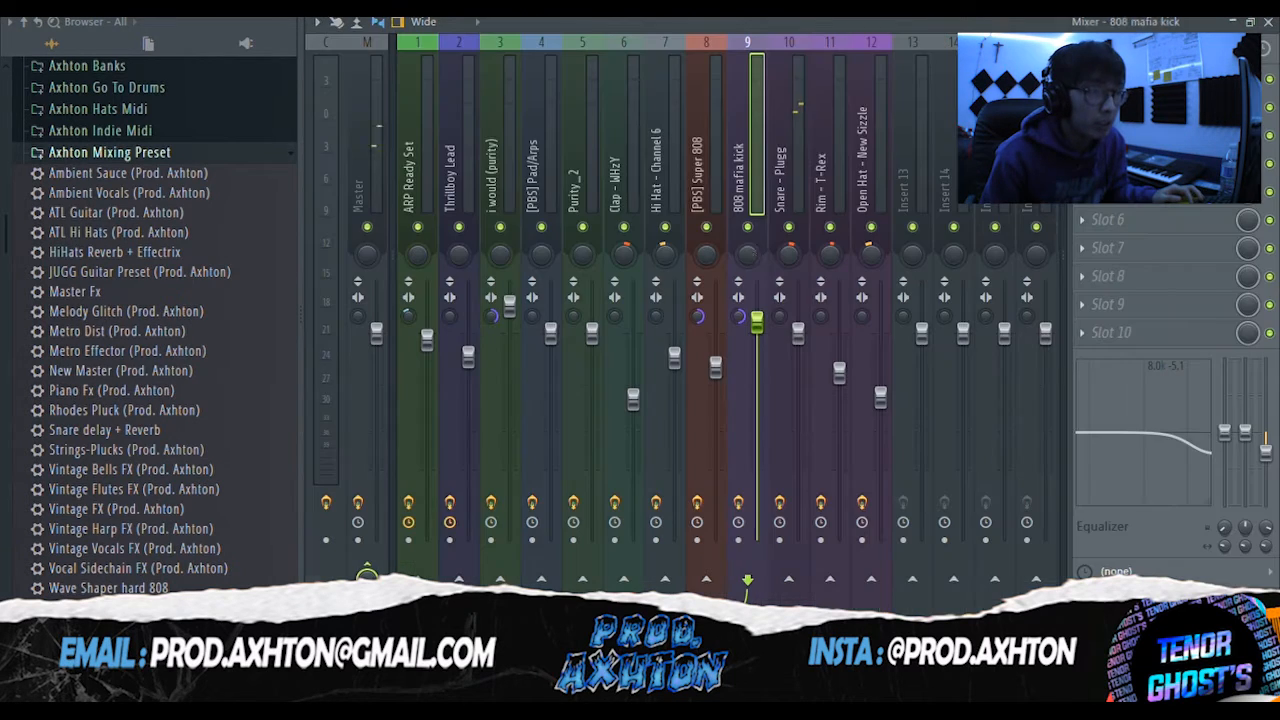
pyautogui.press('F9')
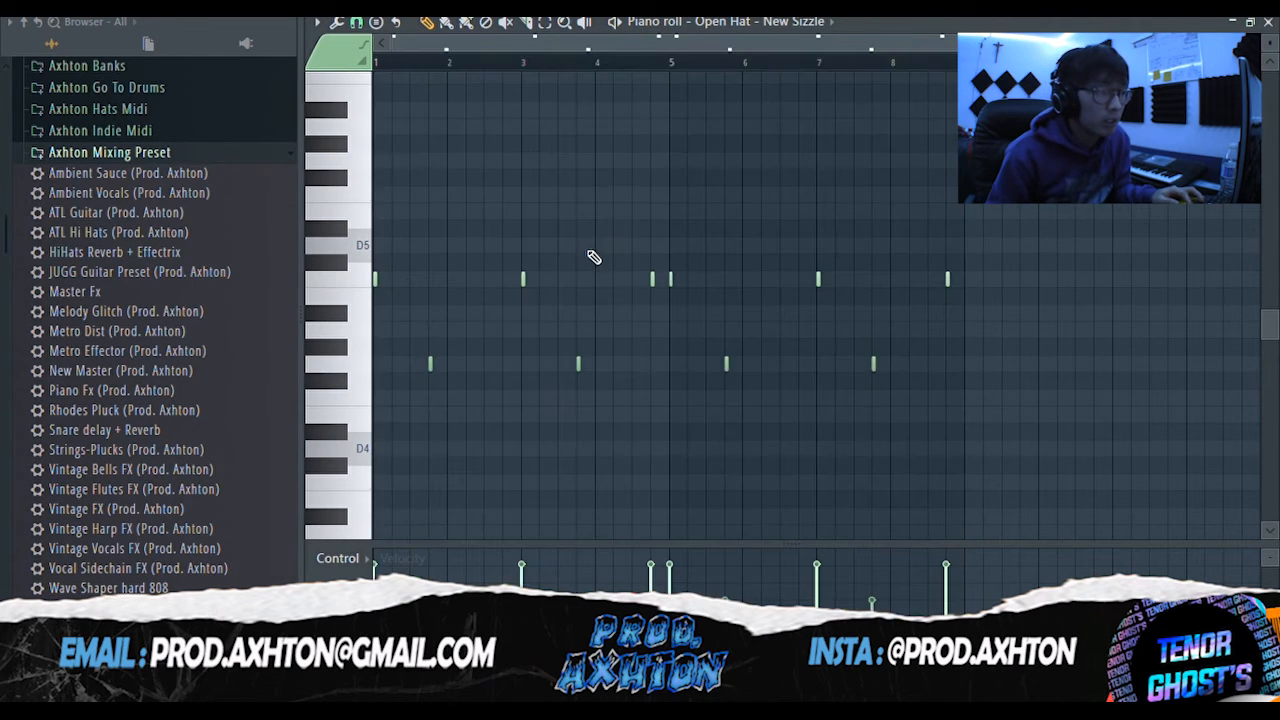
# Play the Open Hat - New Sizzle pattern in the piano roll and review its main and lower-pitched hits
pyautogui.scroll(-4, 580, 268)
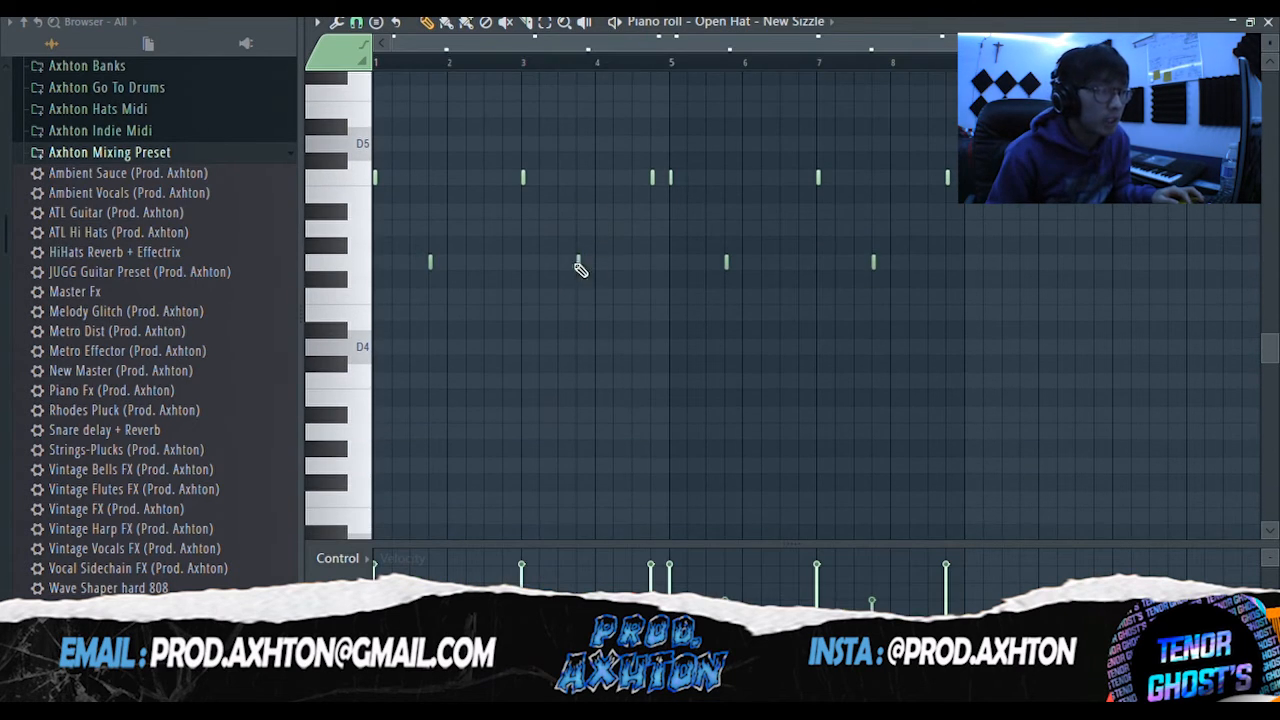
pyautogui.press('space')
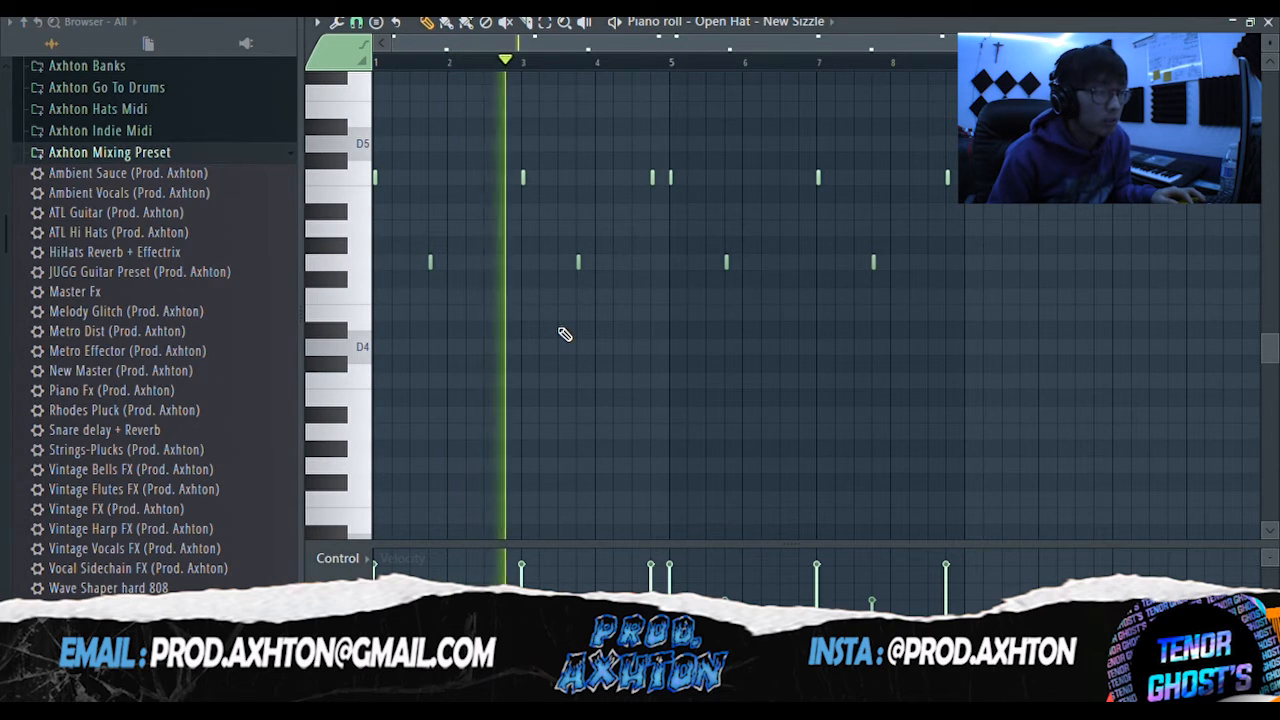
pyautogui.scroll(2, 565, 334)
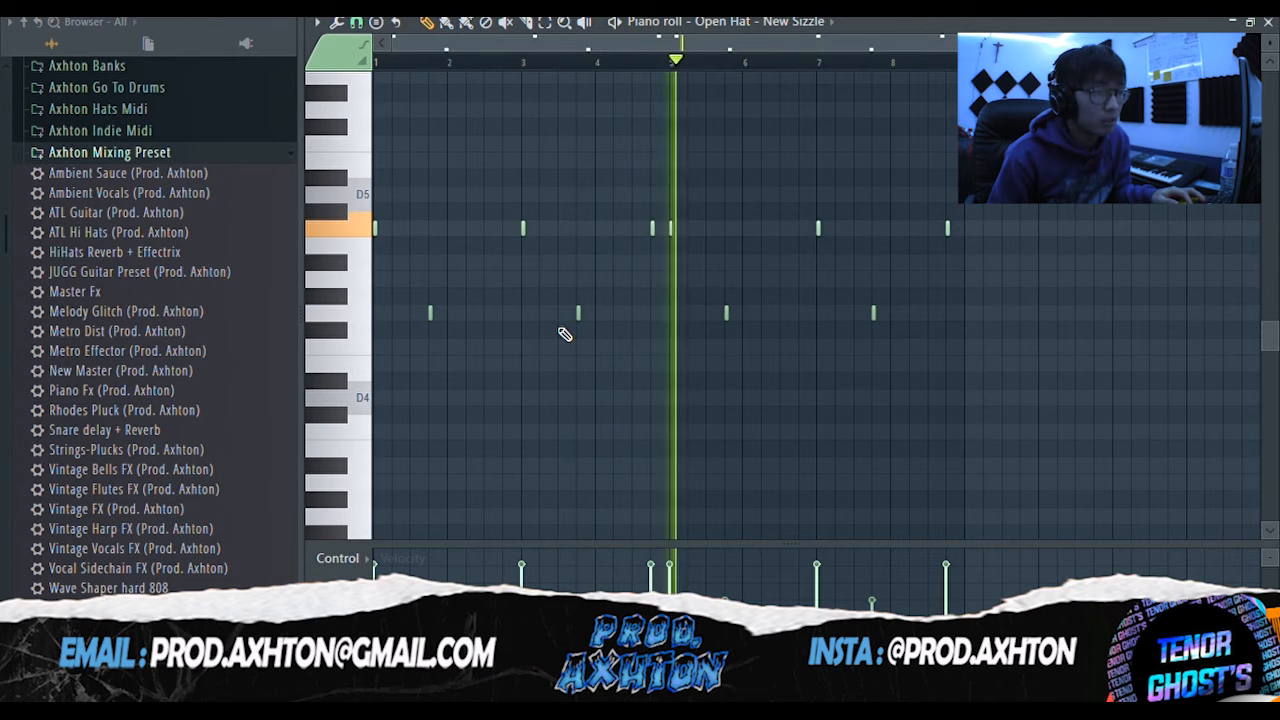
pyautogui.press('space')
# Raise the velocity of the four lower-pitched notes in the Open Hat - New Sizzle pattern and audition it
pyautogui.click(545, 22)
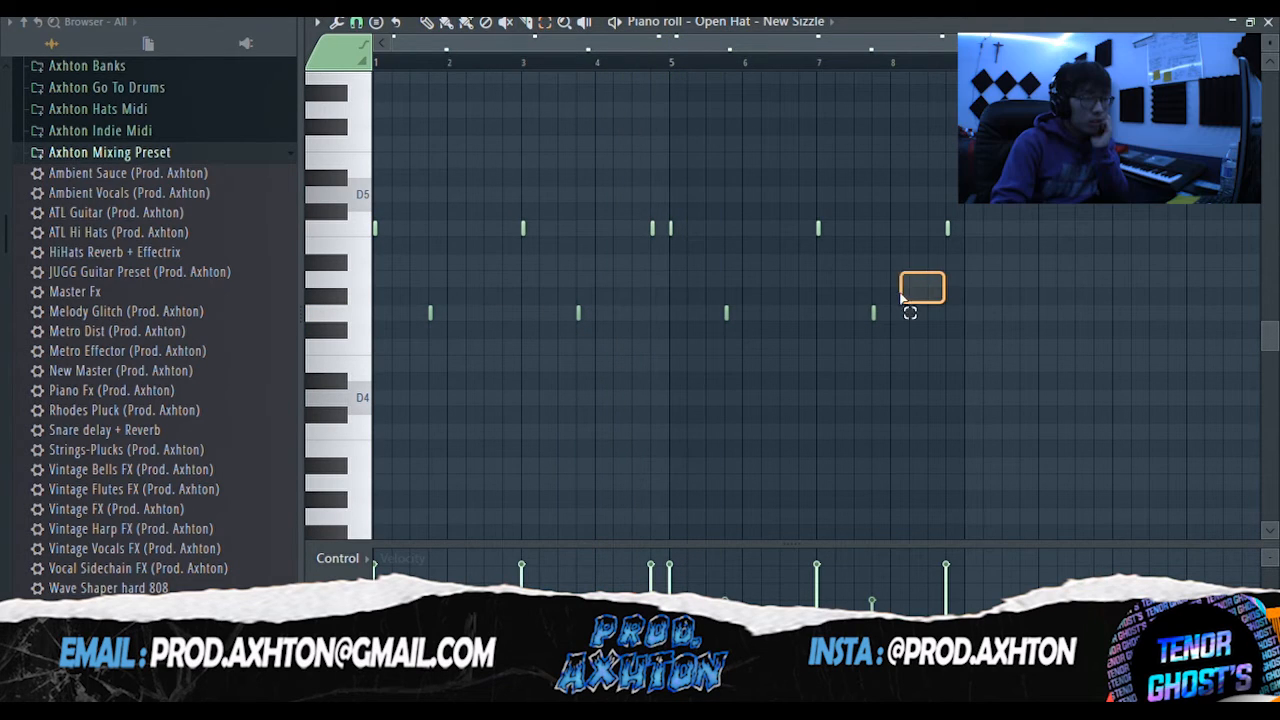
pyautogui.moveTo(986, 272); pyautogui.dragTo(388, 352)
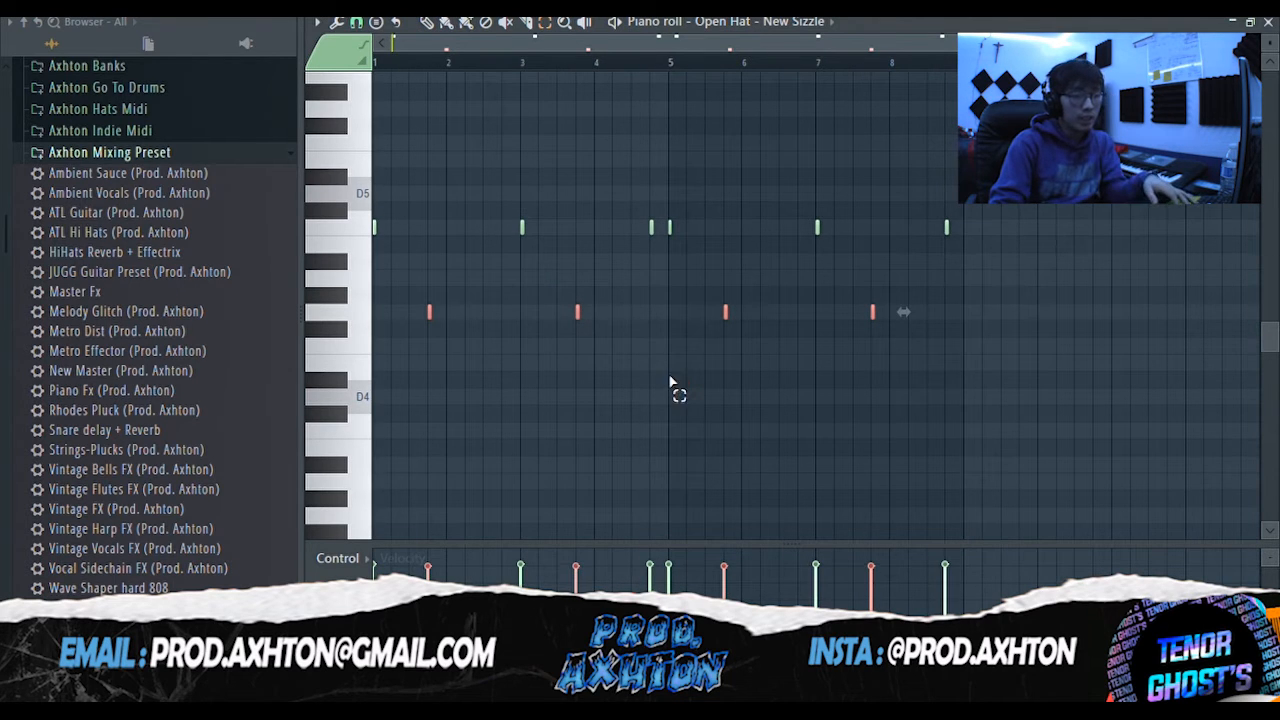
pyautogui.press('space')
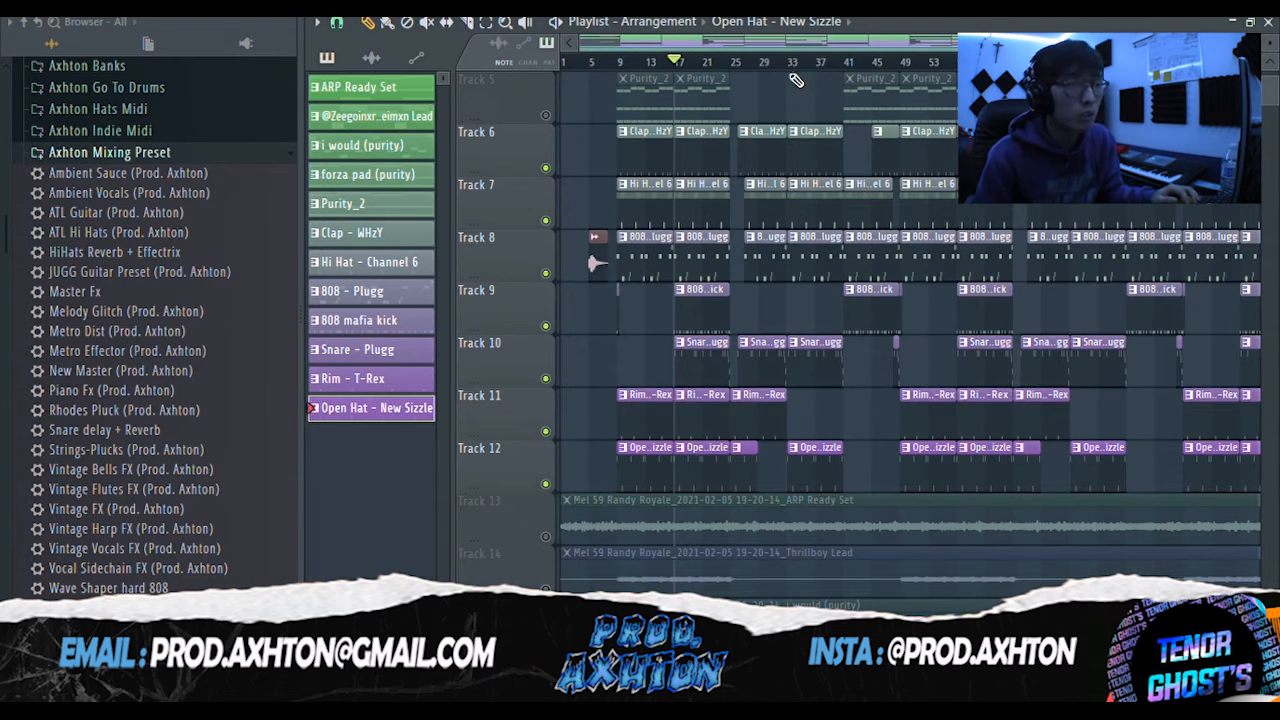
# Play the drum tracks 6 to 12 together in the playlist from bar 17
pyautogui.press('space')
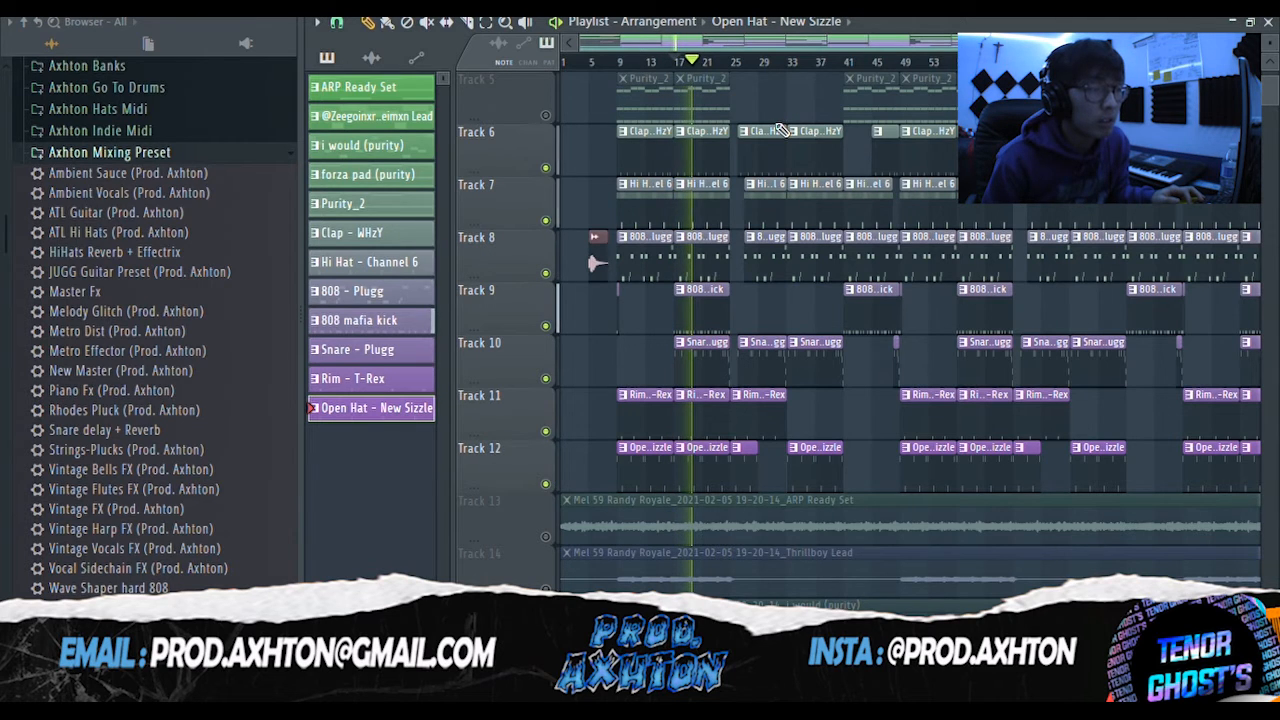
pyautogui.scroll(1, 781, 125)
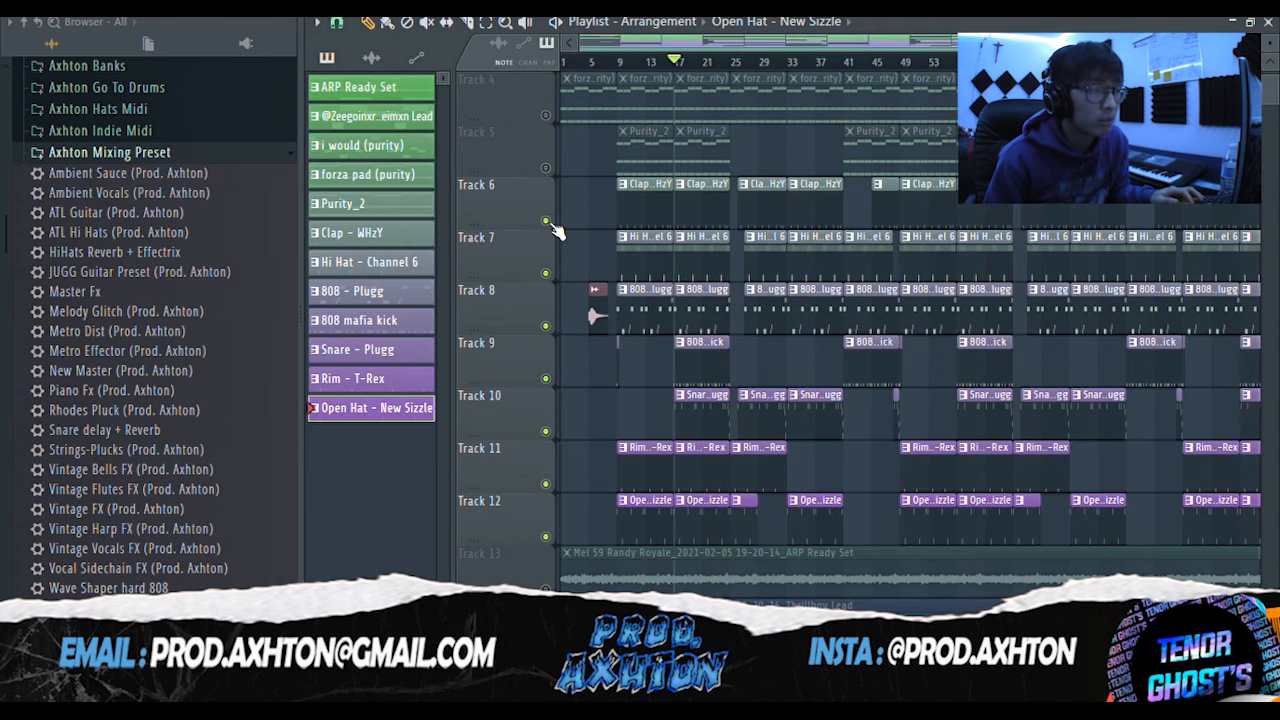
# Compare the panning and stereo separation settings of the 808, kick, clap, hi hat and open hat mixer tracks
pyautogui.press('F9')
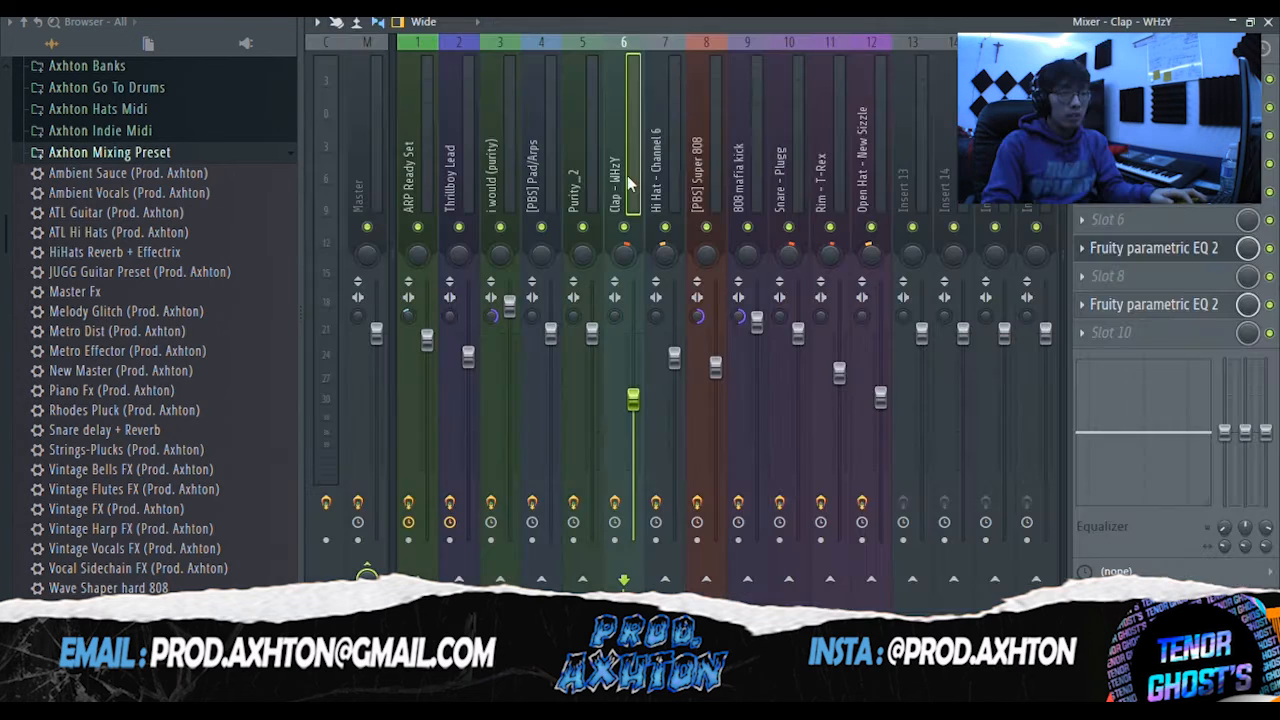
pyautogui.click(698, 322)
pyautogui.click(738, 322)
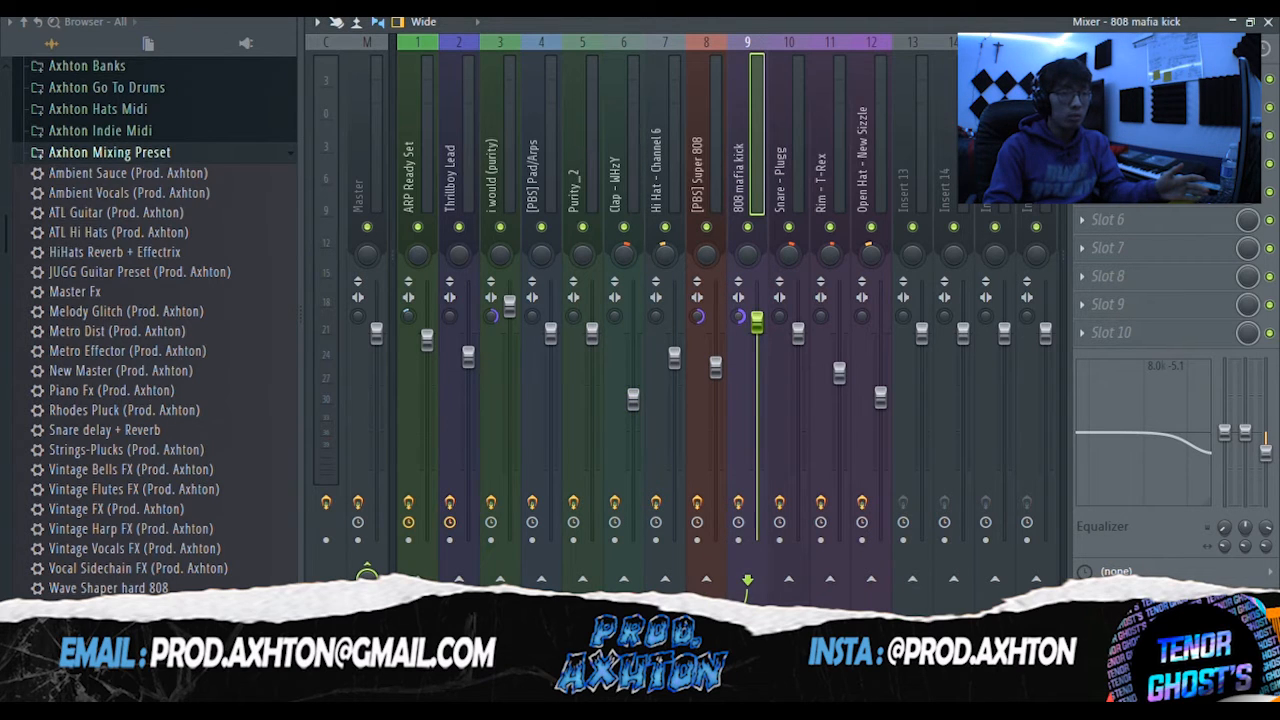
pyautogui.click(630, 203)
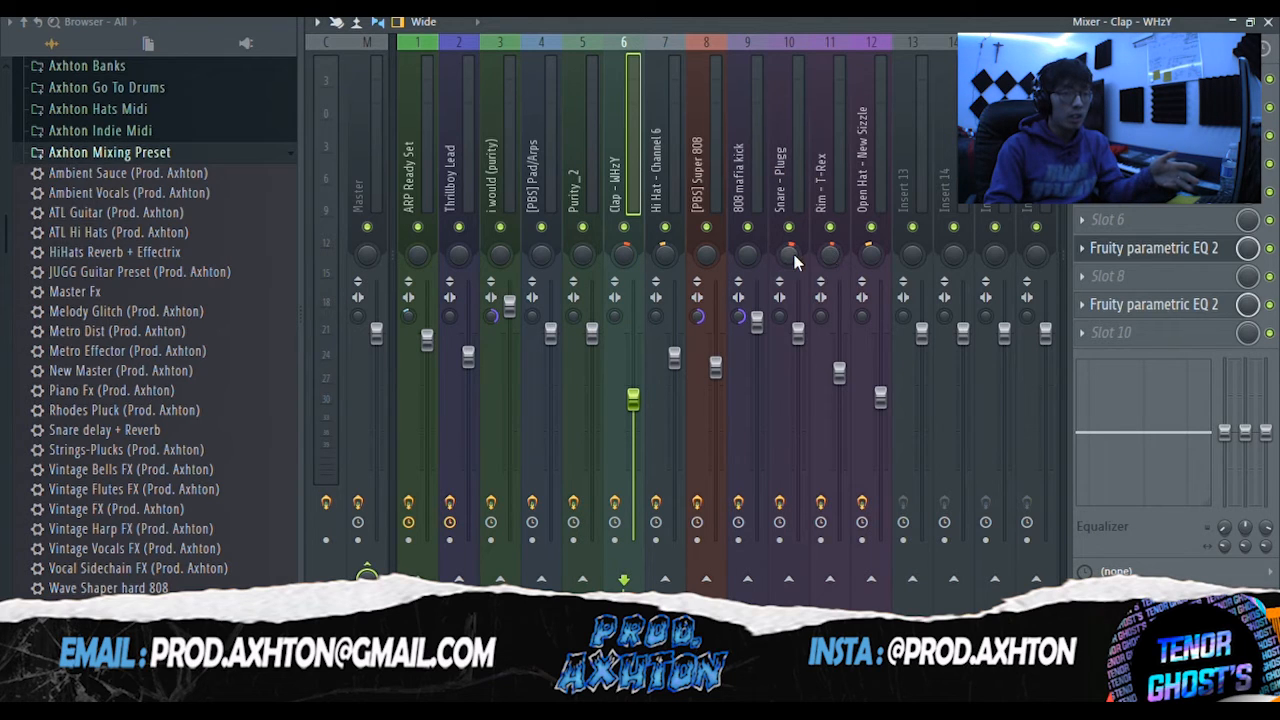
pyautogui.click(663, 171)
pyautogui.click(867, 176)
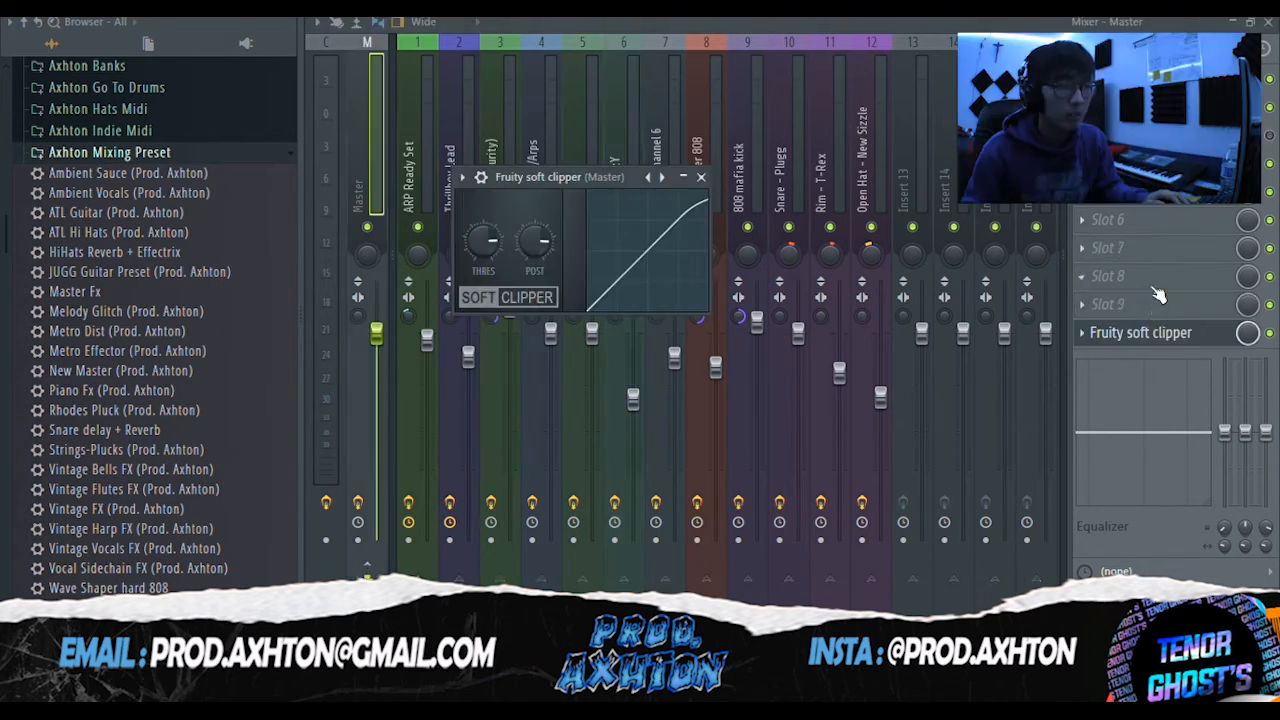
# Inspect the Fruity soft clipper and Fruity parametric EQ settings on the Master mixer track
pyautogui.click(1153, 335)
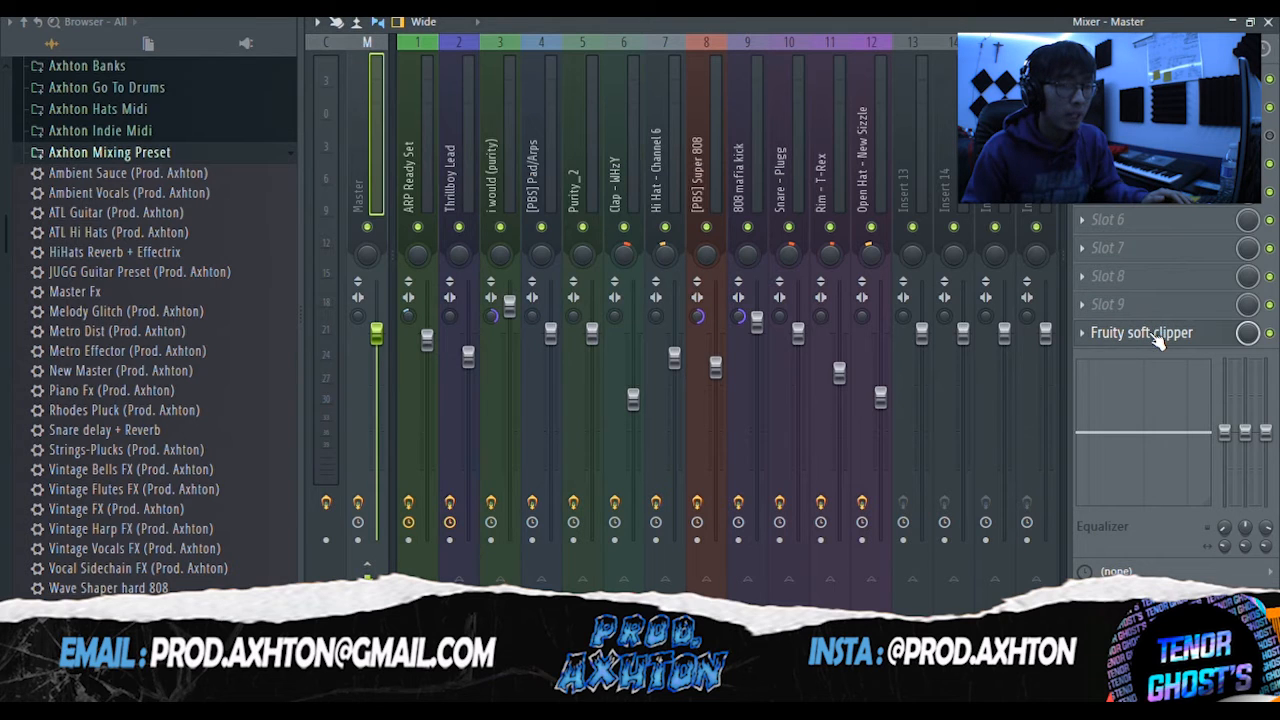
pyautogui.click(1153, 334)
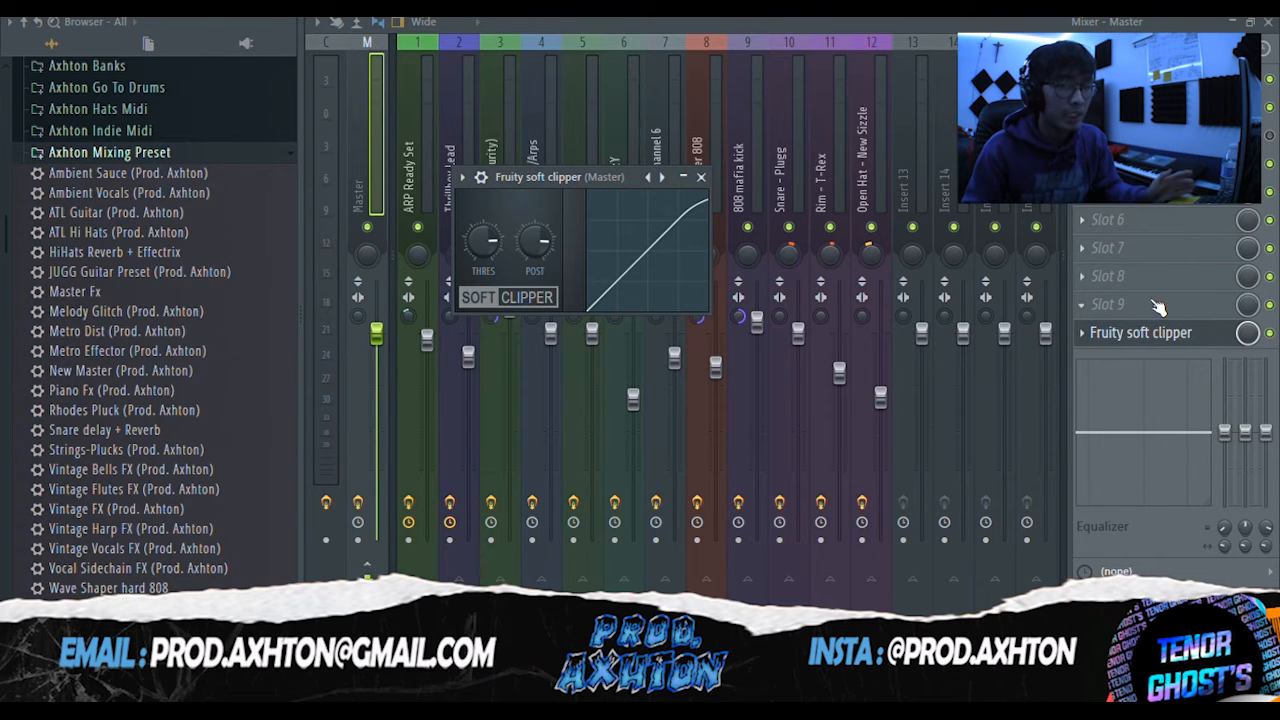
pyautogui.click(1163, 197)
pyautogui.moveTo(610, 206); pyautogui.dragTo(870, 92)
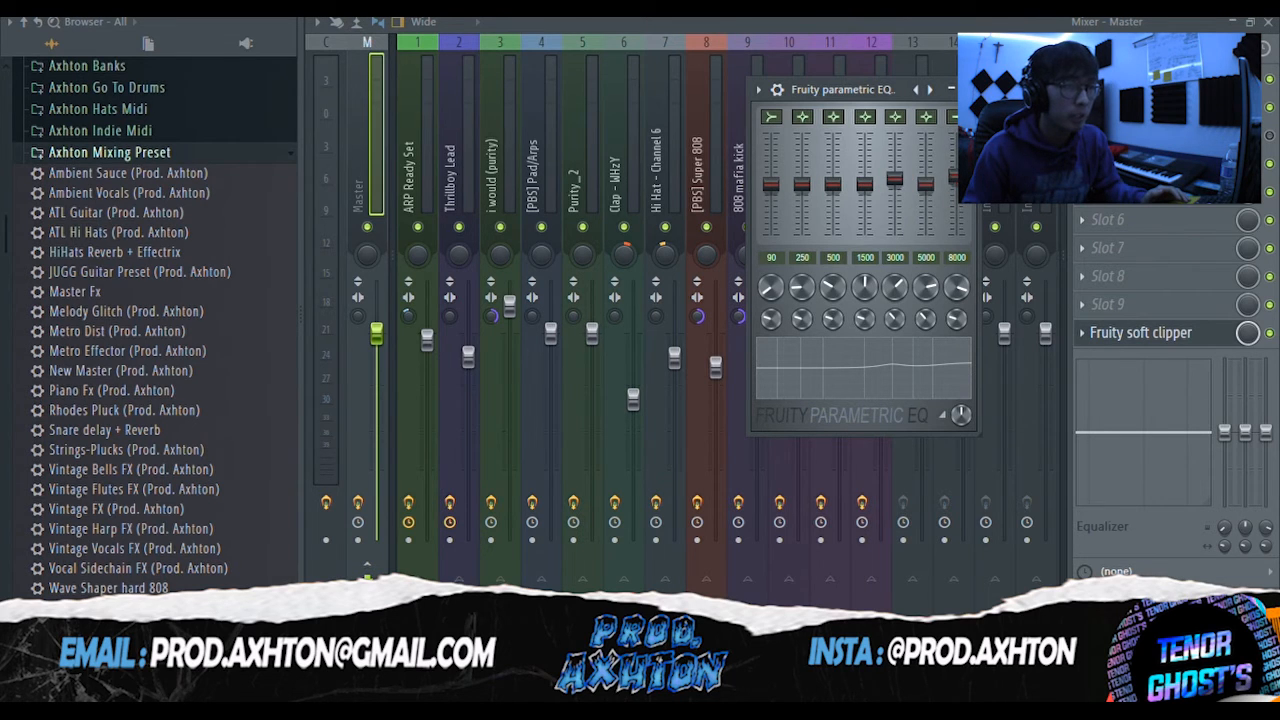
pyautogui.click(967, 89)
# Review the intro section up to bar 9 in the playlist and play the full arrangement from bar 1
pyautogui.press('F5')
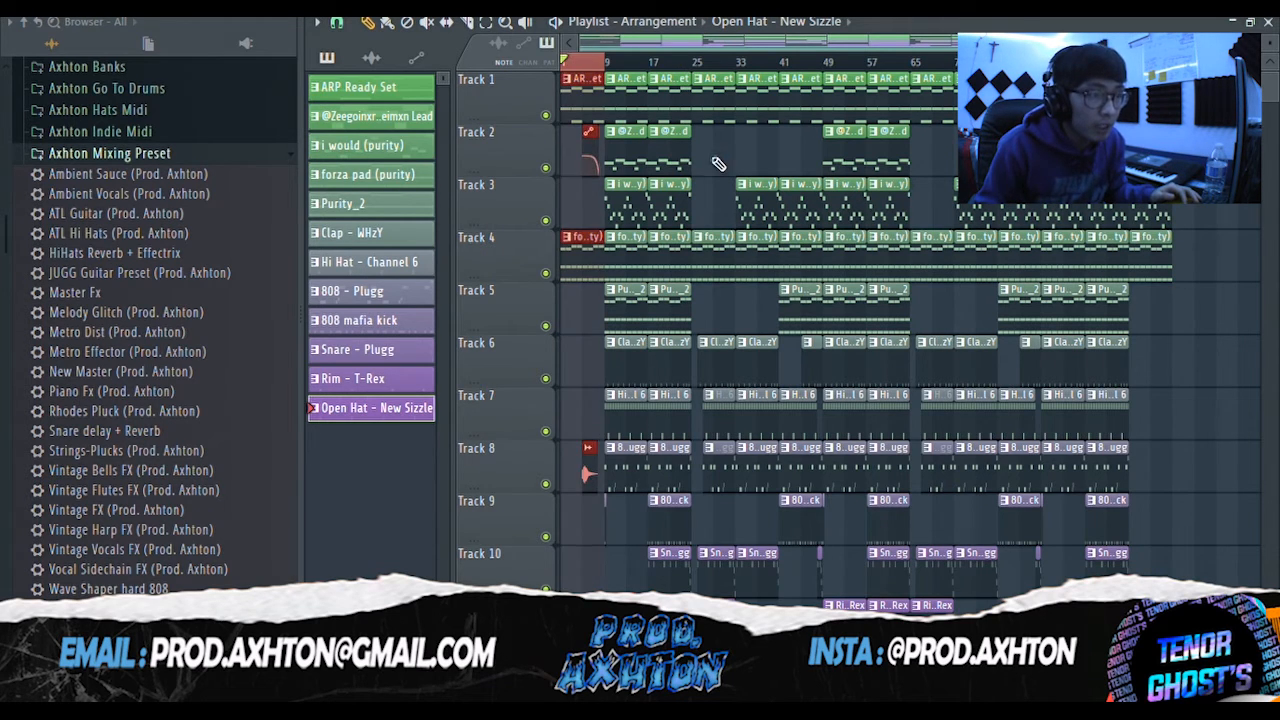
pyautogui.scroll(2, 640, 77)
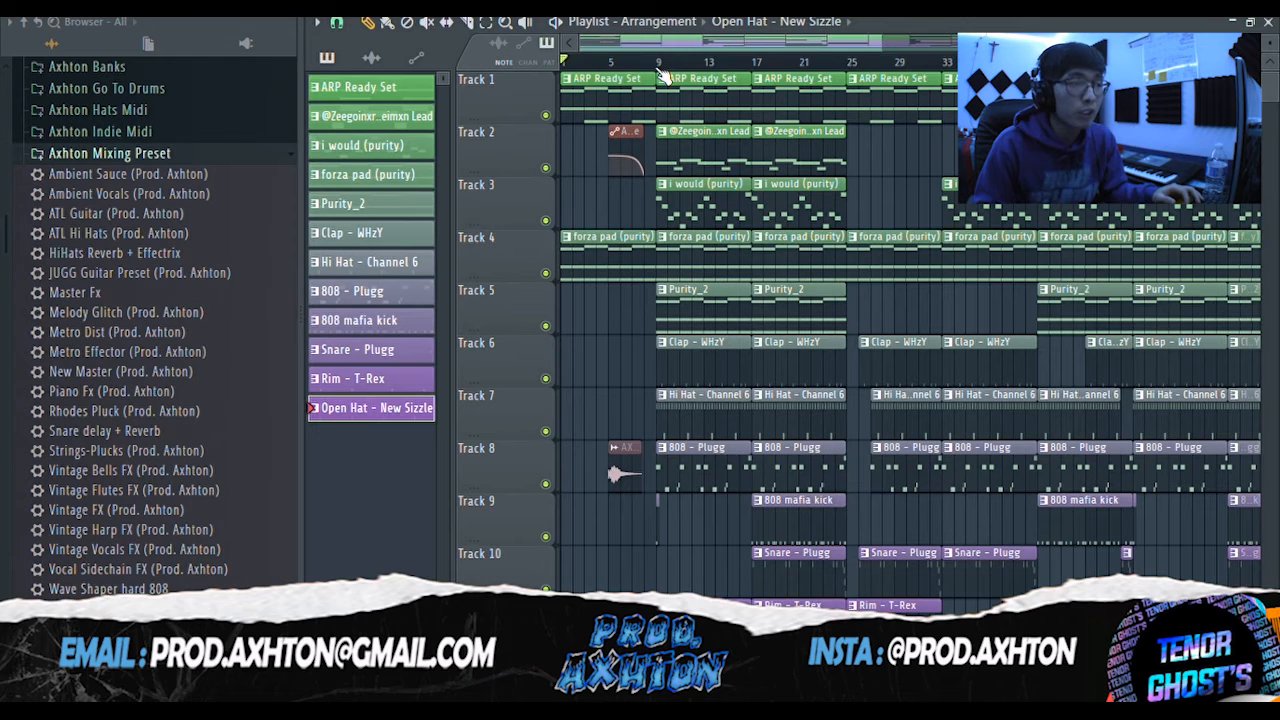
pyautogui.moveTo(657, 70); pyautogui.dragTo(540, 91)
pyautogui.moveTo(653, 67); pyautogui.dragTo(434, 88)
pyautogui.click(618, 211)
pyautogui.click(617, 207)
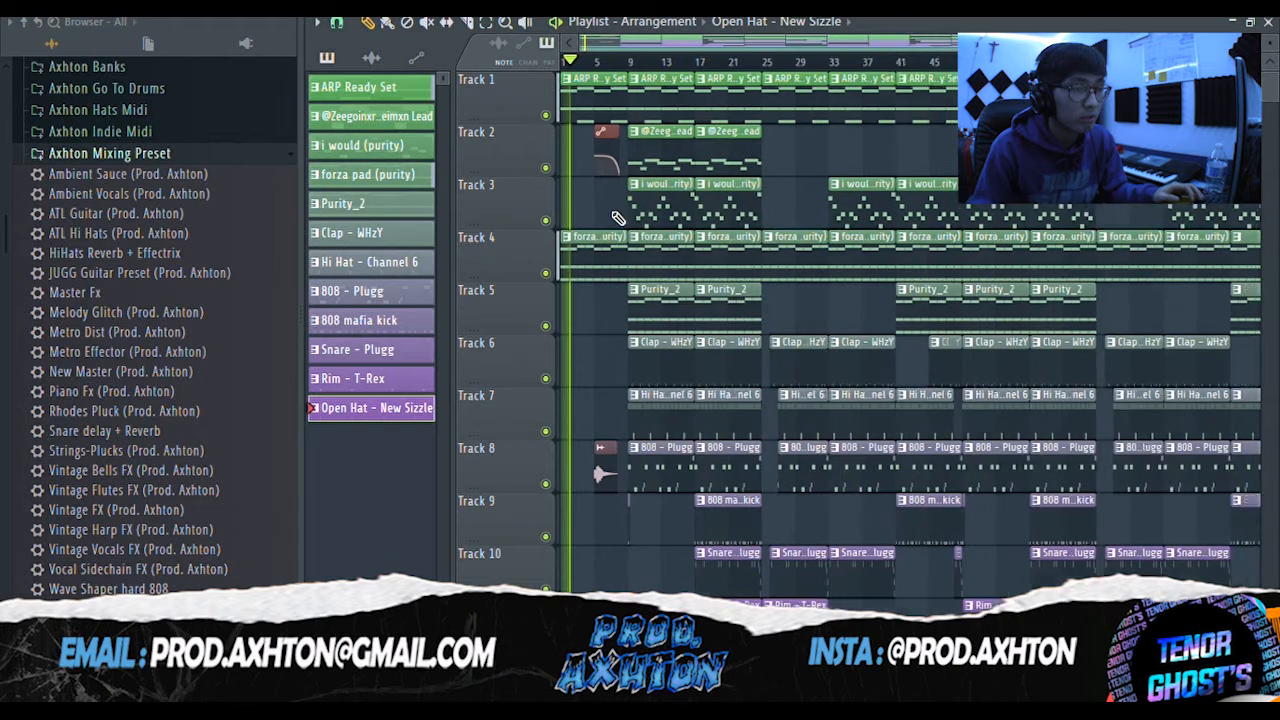
pyautogui.scroll(-5, 617, 210)
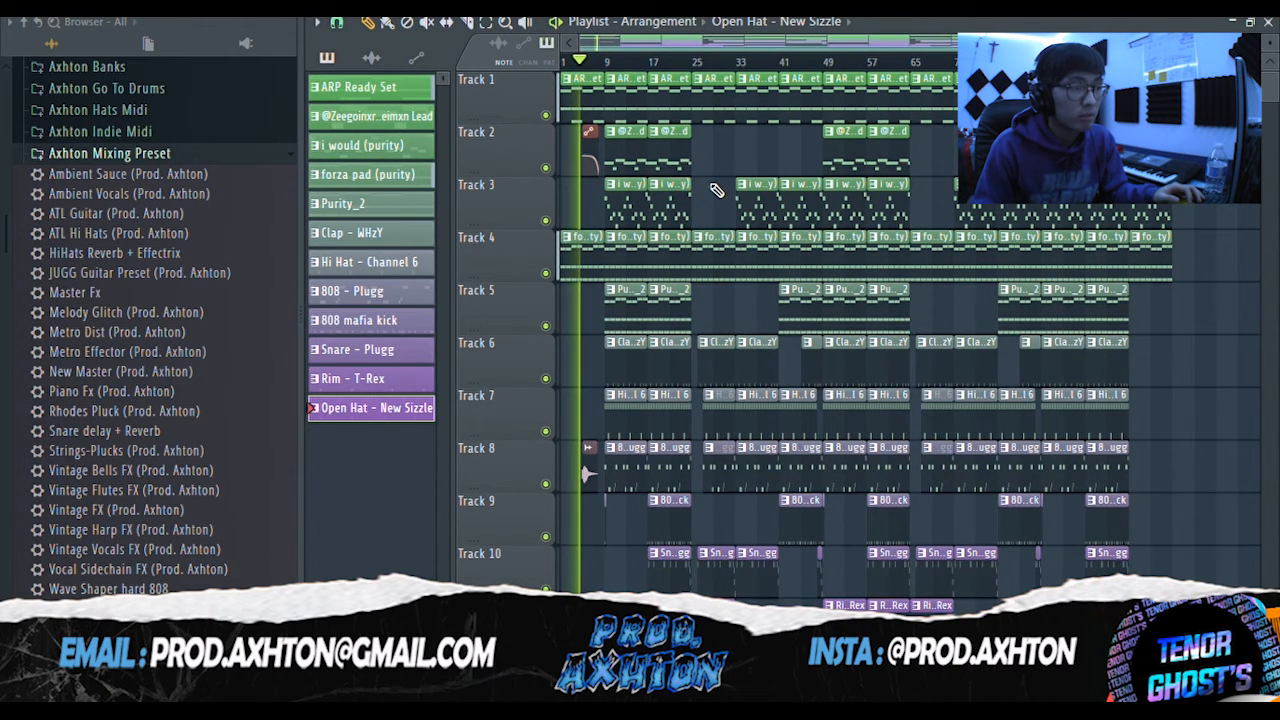
pyautogui.scroll(-2, 737, 185)
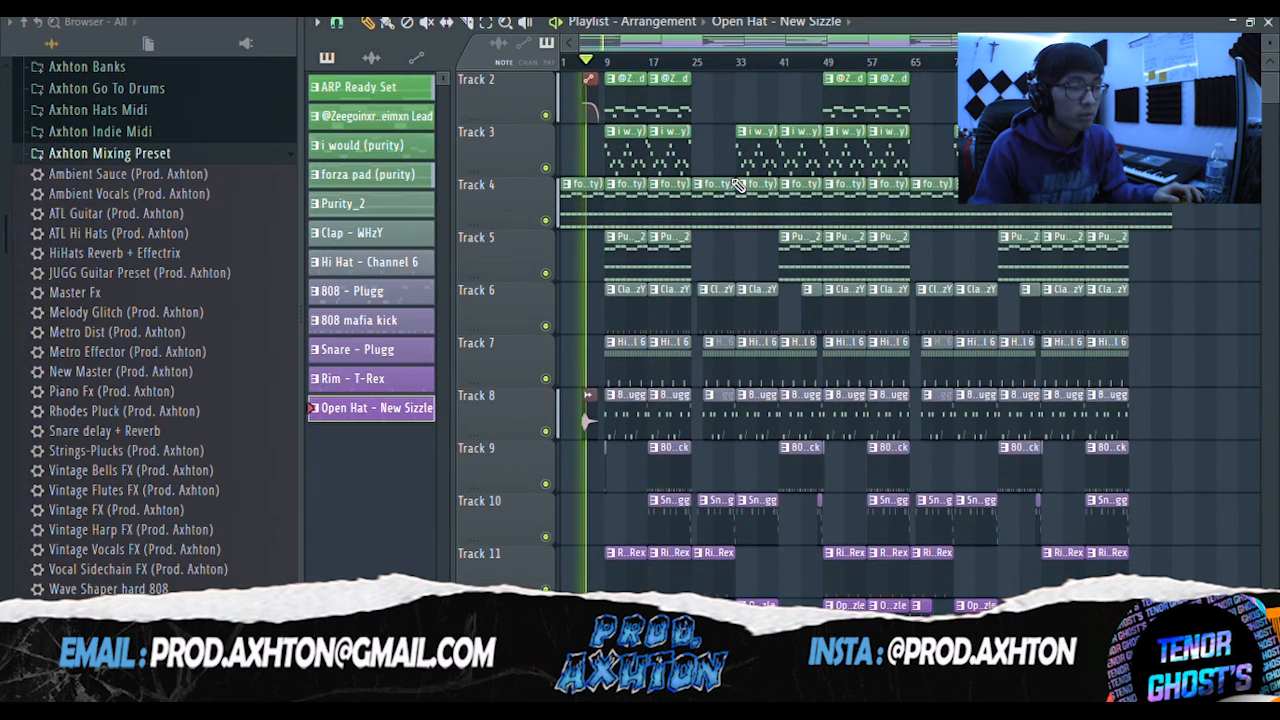
pyautogui.scroll(1, 737, 185)
pyautogui.scroll(1, 737, 185)
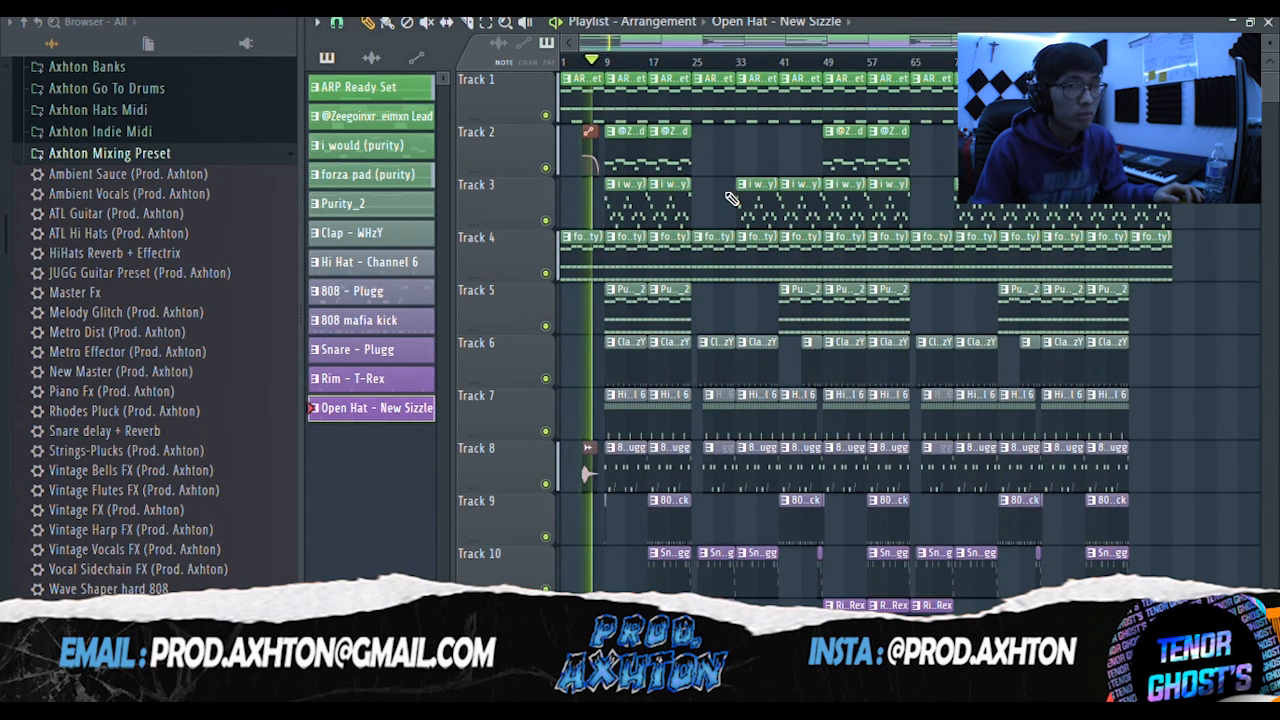